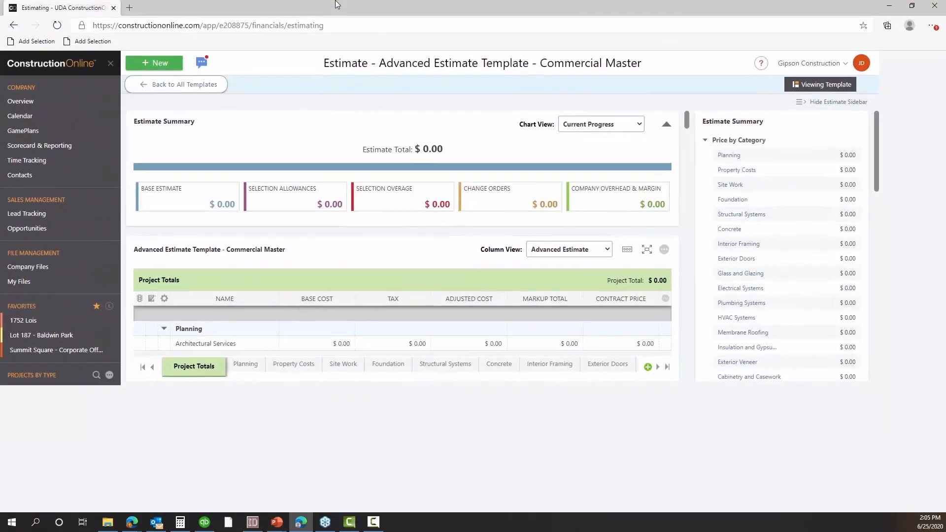
# Open the Lois project from the favorites and go to its estimate by way of the project overview.
pyautogui.click(51, 320)
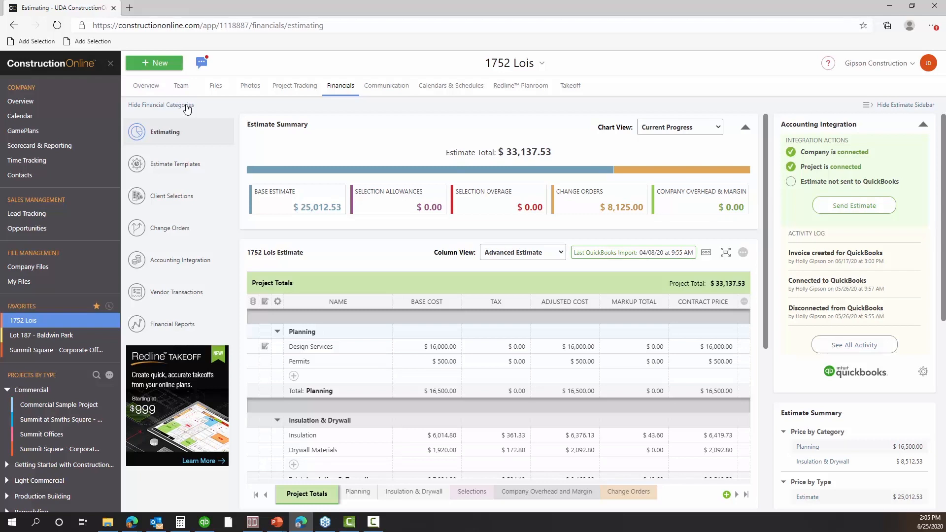
pyautogui.click(158, 92)
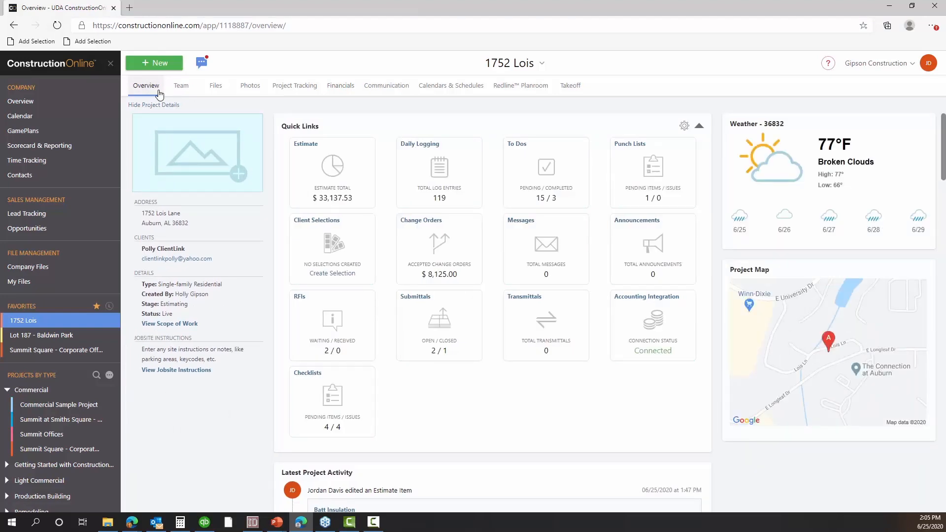
pyautogui.click(323, 168)
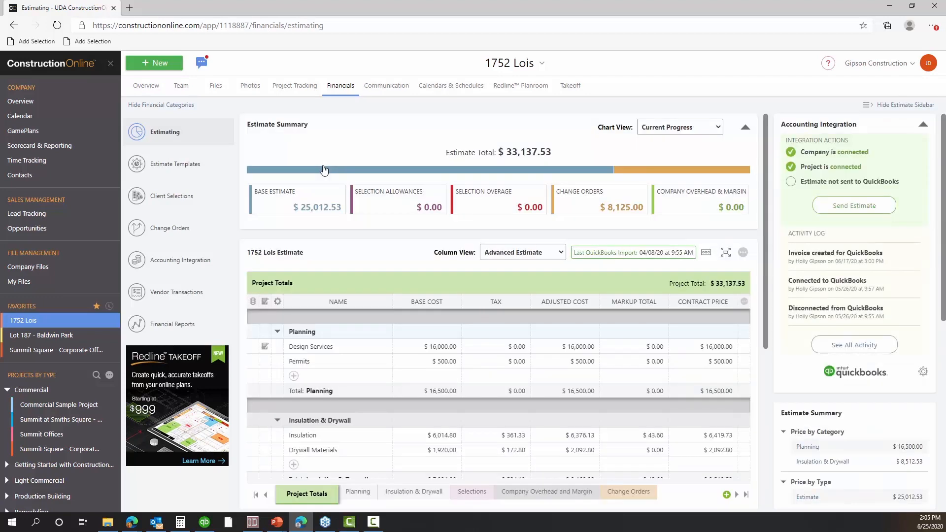
# Open the Insulation category of the estimate in detail and hide the financial categories.
pyautogui.scroll(-3, 378, 193)
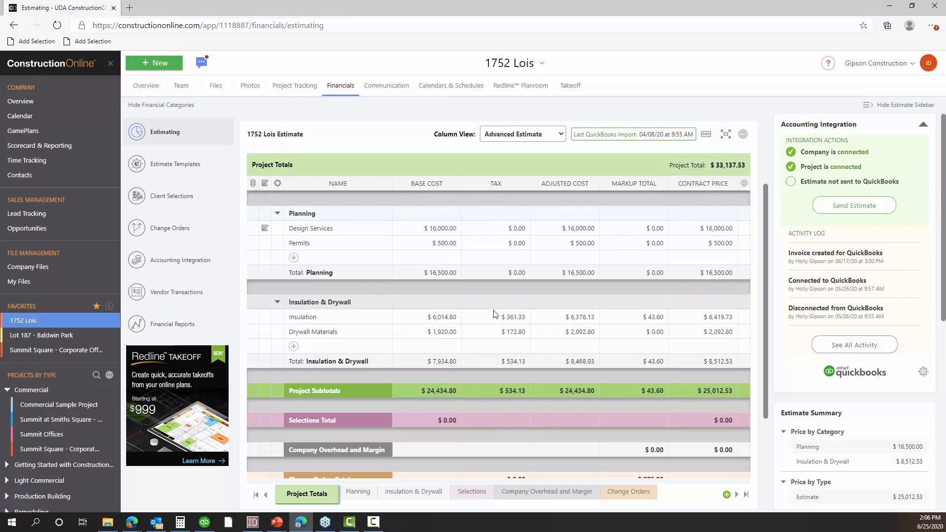
pyautogui.click(331, 319)
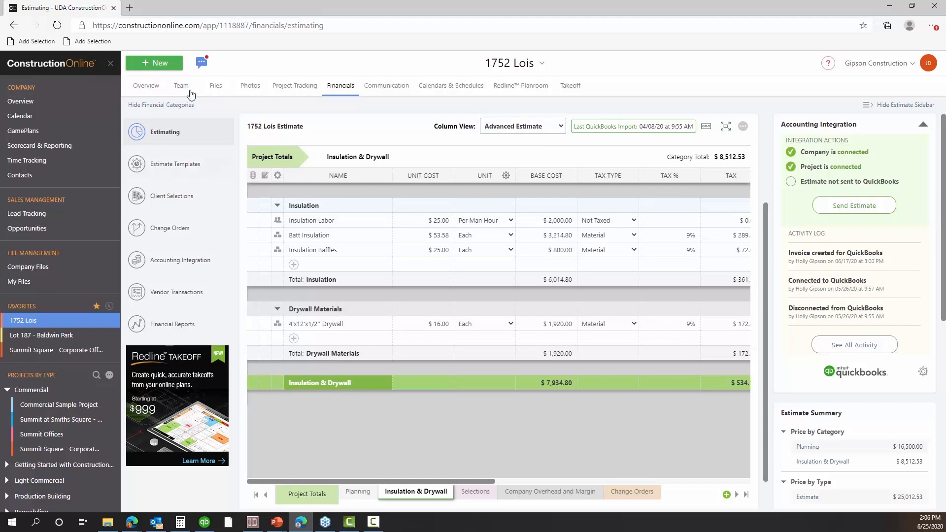
pyautogui.click(178, 106)
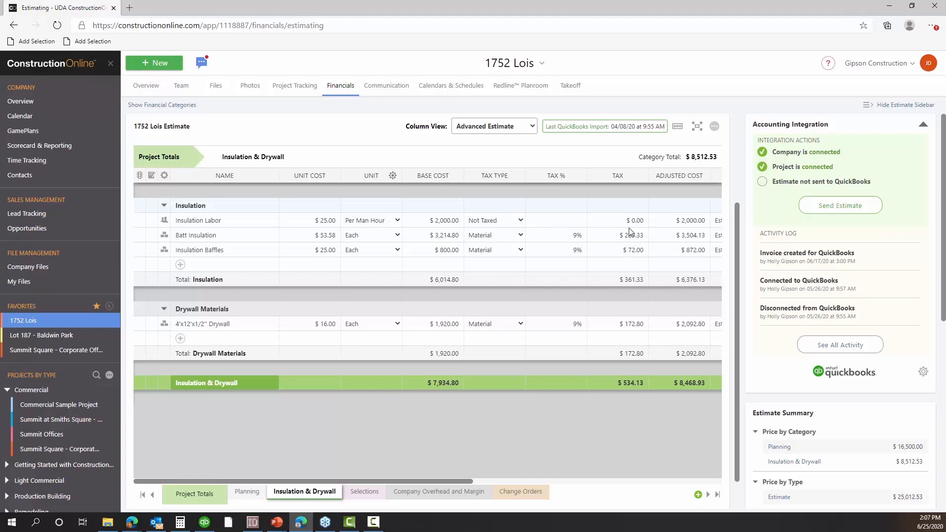
# Open the tax settings in the estimate options for this estimate.
pyautogui.scroll(1, 630, 231)
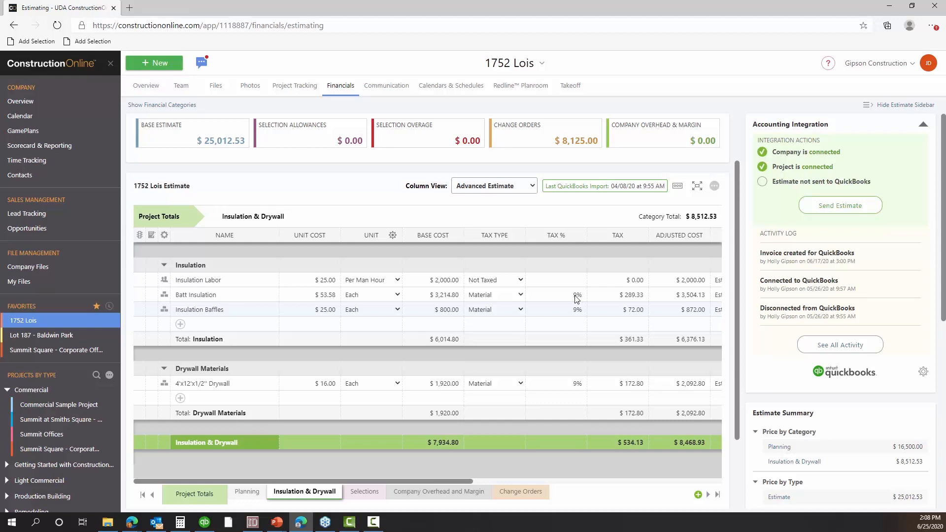
pyautogui.click(716, 186)
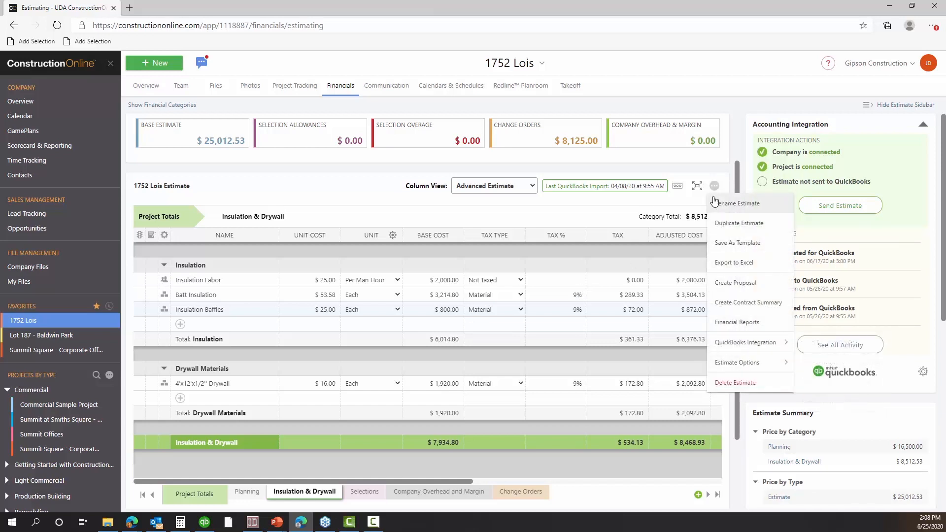
pyautogui.moveTo(739, 364)
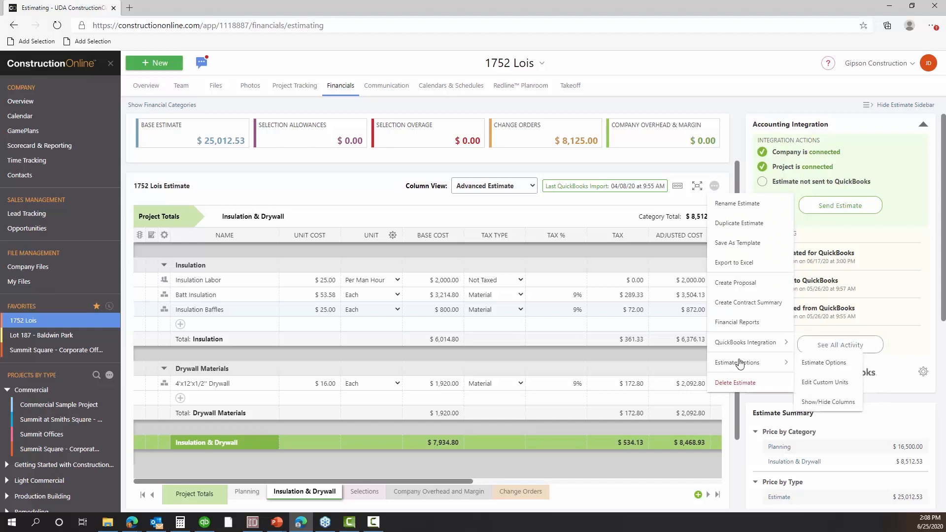
pyautogui.click(803, 368)
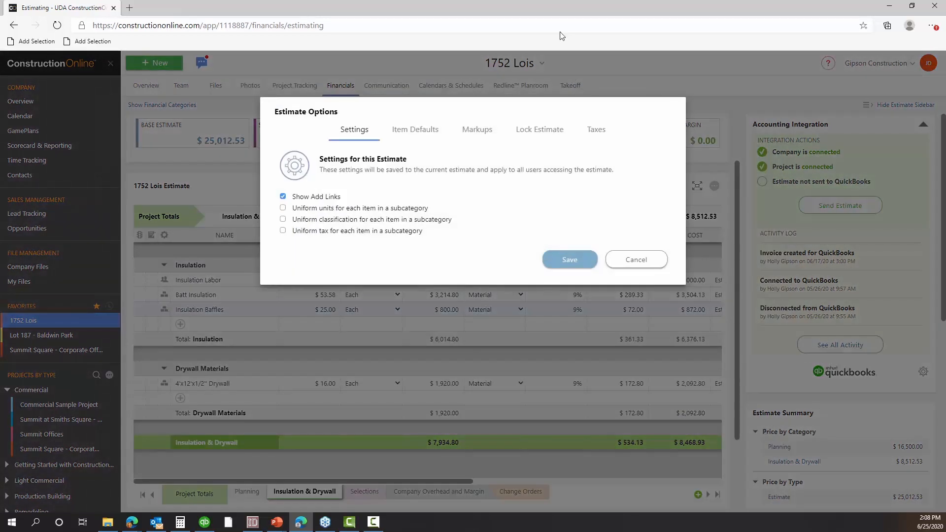
pyautogui.click(601, 136)
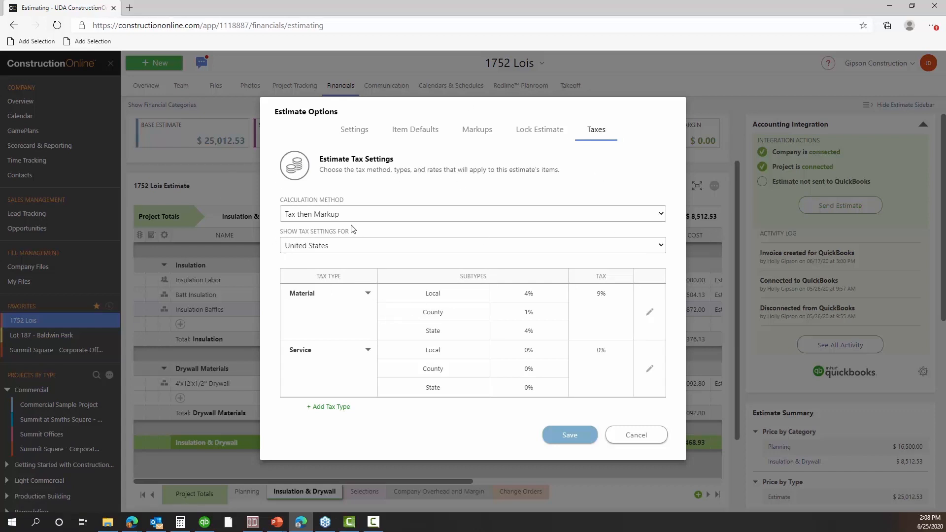
# Review the available calculation methods and the countries offered for the estimate's tax settings.
pyautogui.click(330, 223)
pyautogui.click(331, 224)
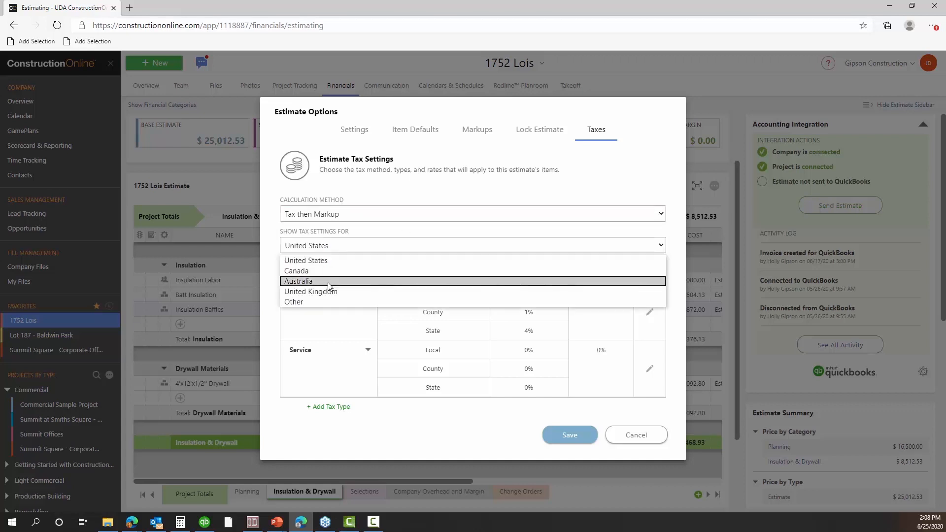
pyautogui.click(326, 241)
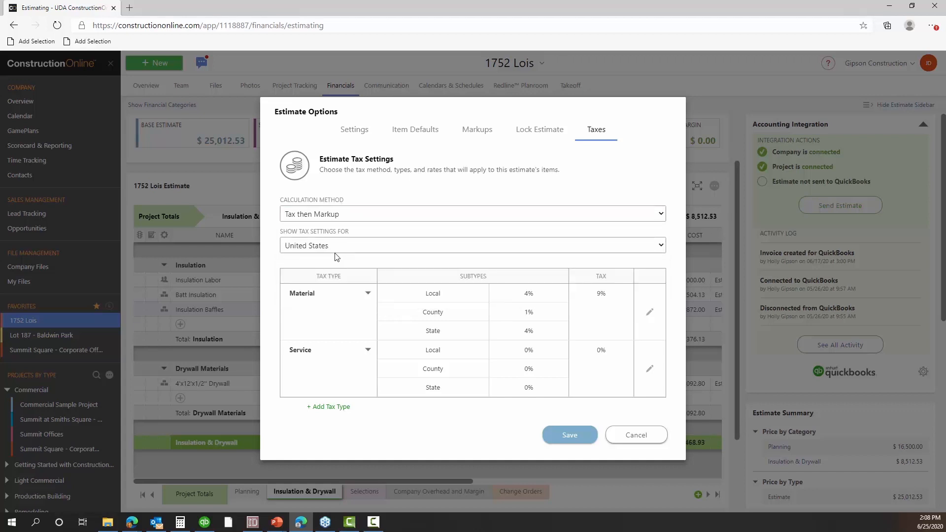
pyautogui.click(363, 253)
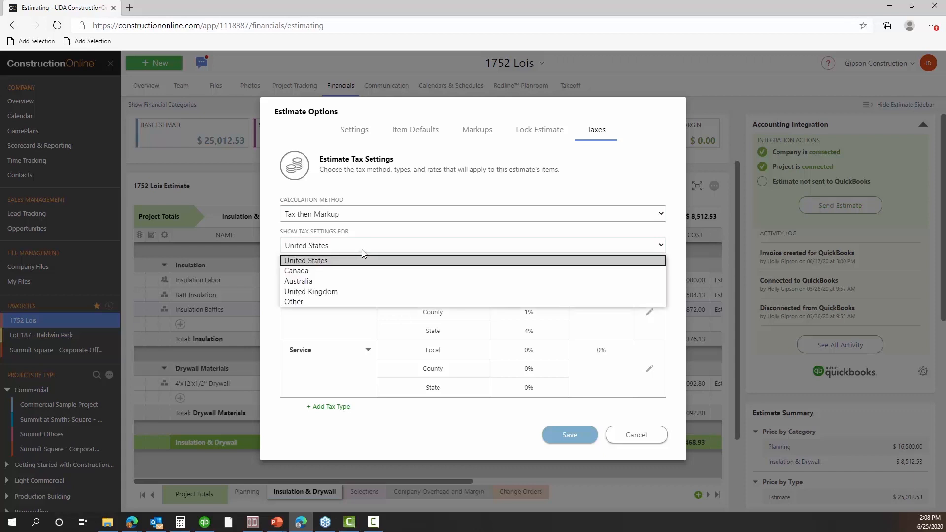
pyautogui.click(363, 252)
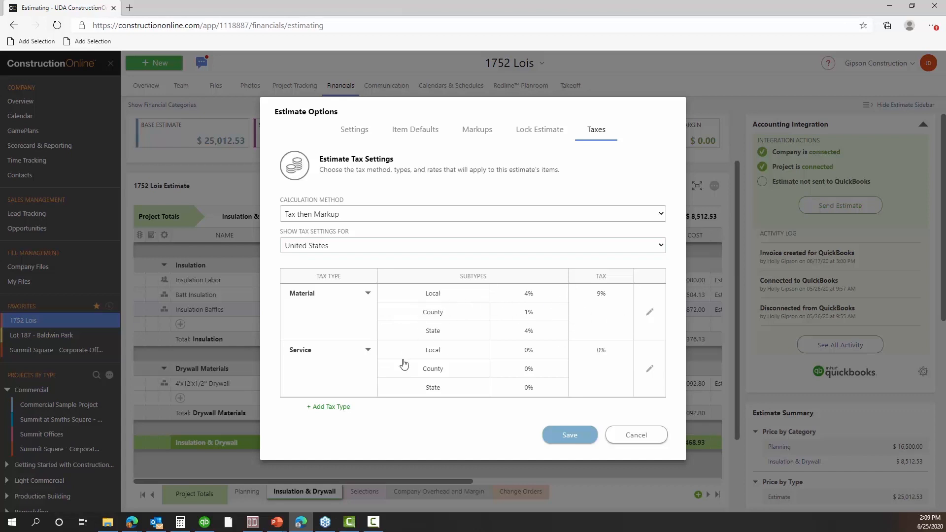
# Set the Local subtype of the Material tax type to 5% and save the estimate's tax settings.
pyautogui.click(451, 320)
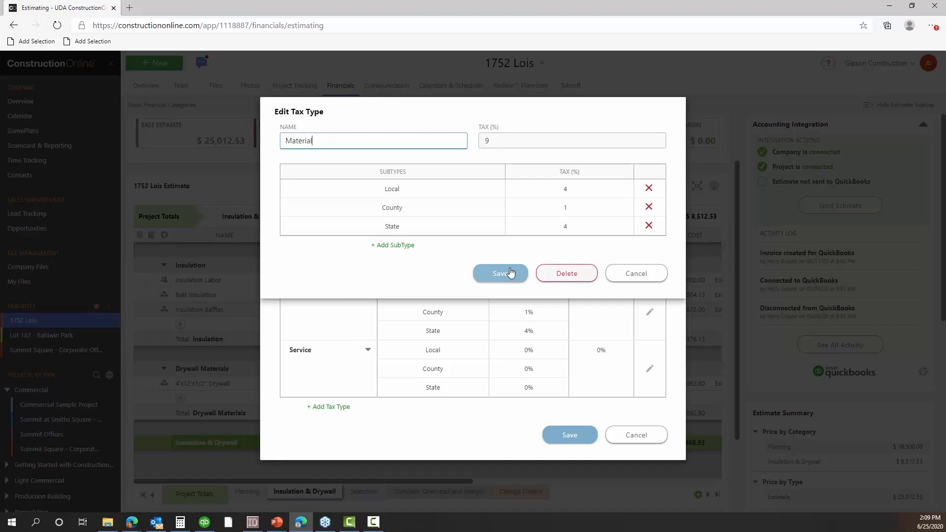
pyautogui.click(555, 189)
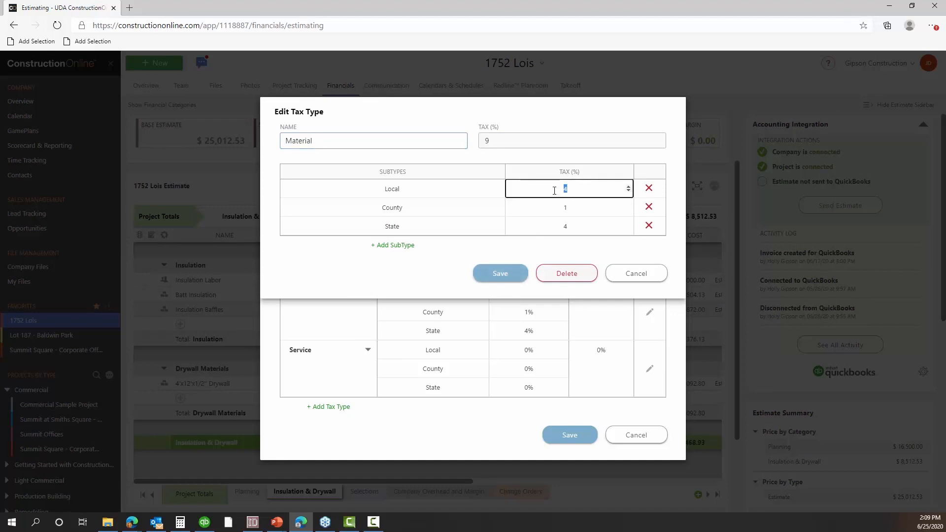
pyautogui.doubleClick(566, 207)
pyautogui.doubleClick(555, 223)
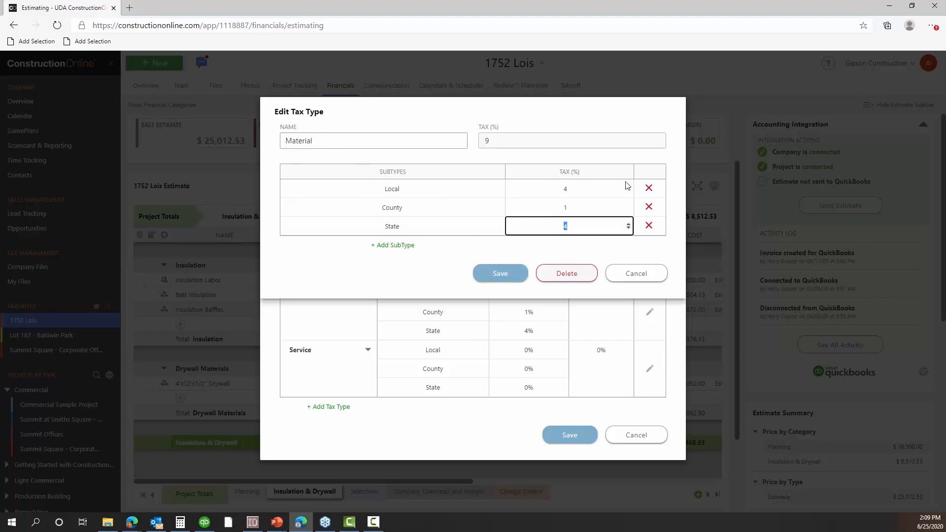
pyautogui.doubleClick(591, 188)
pyautogui.click(628, 186)
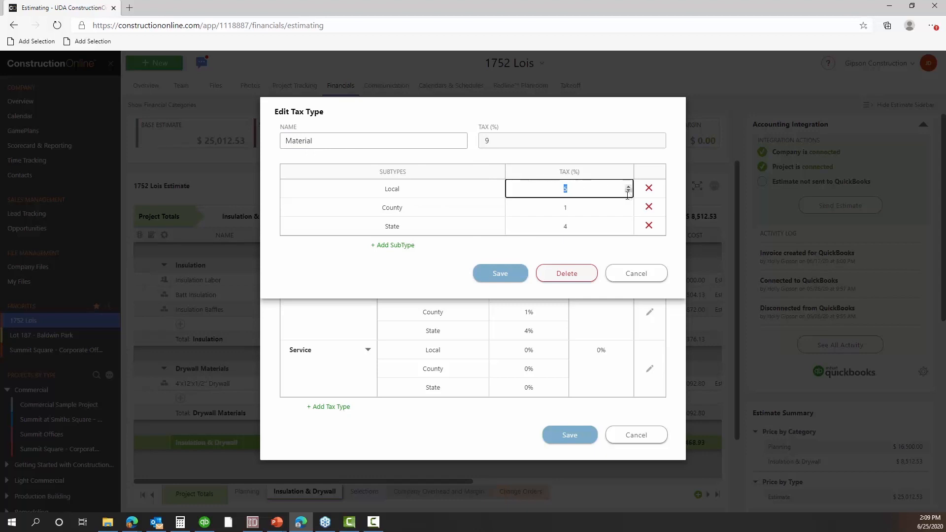
pyautogui.click(499, 273)
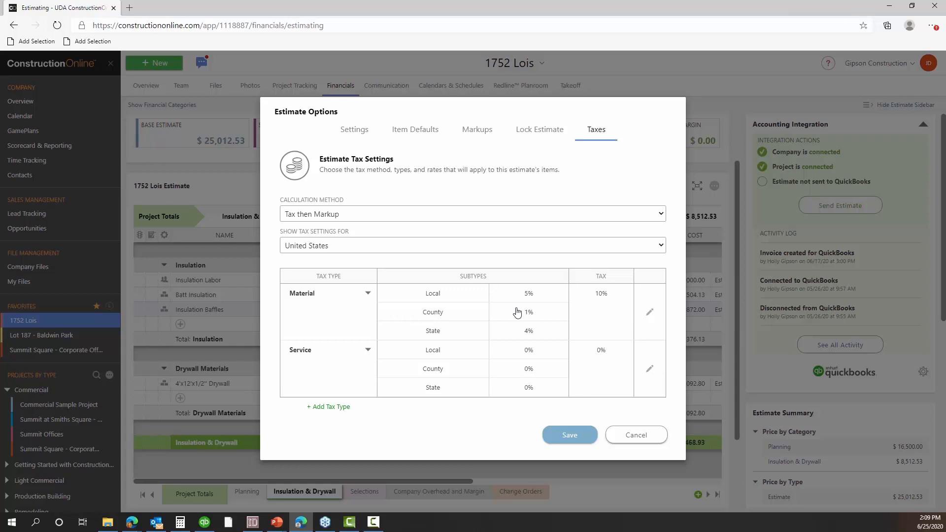
pyautogui.click(581, 437)
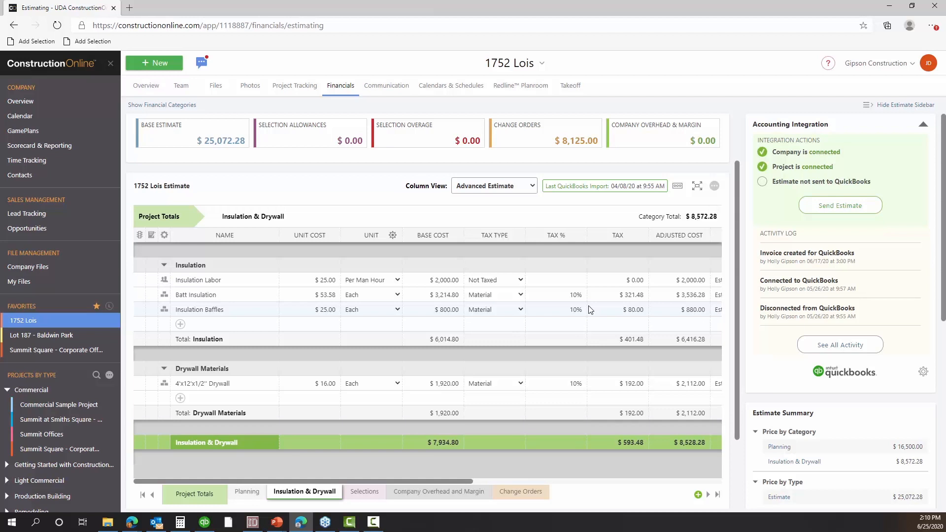
# Reopen the estimate's tax settings and try the Markup then Tax calculation method.
pyautogui.click(713, 193)
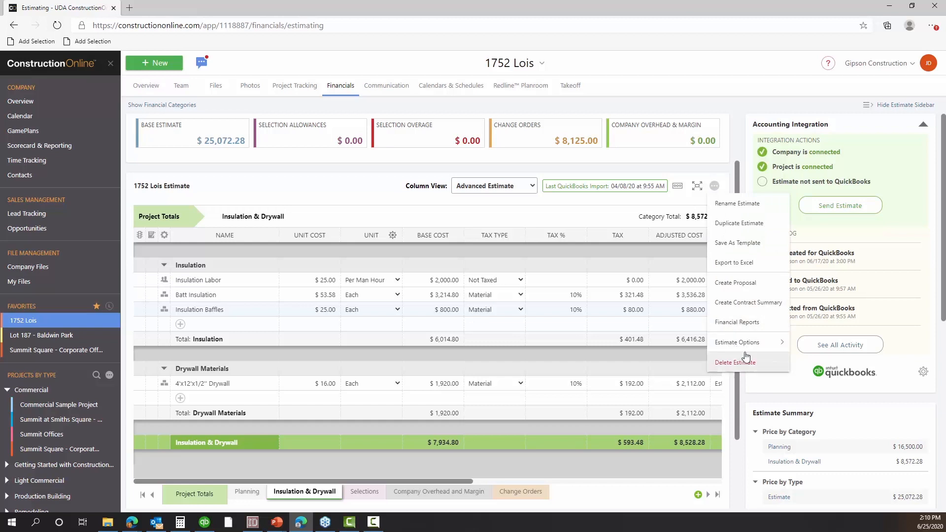
pyautogui.moveTo(762, 345)
pyautogui.click(813, 349)
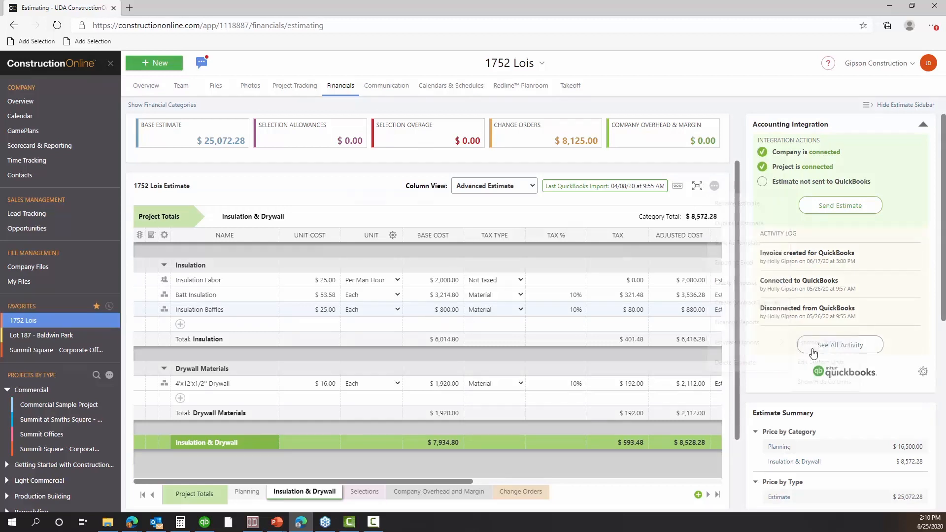
pyautogui.click(596, 129)
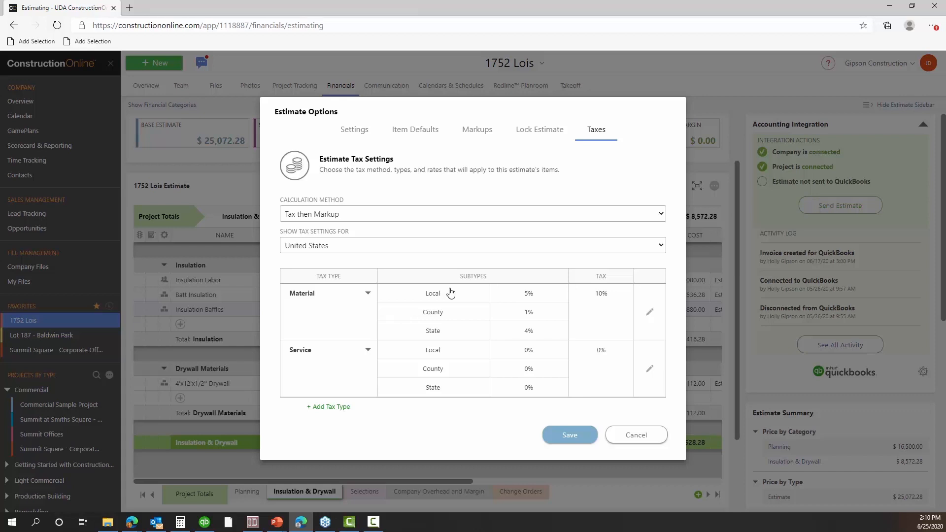
pyautogui.click(359, 216)
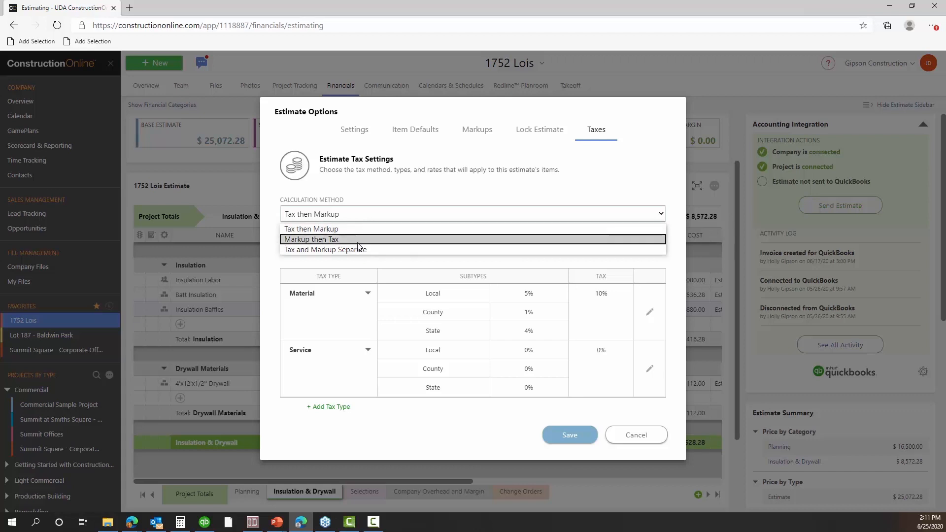
pyautogui.click(358, 239)
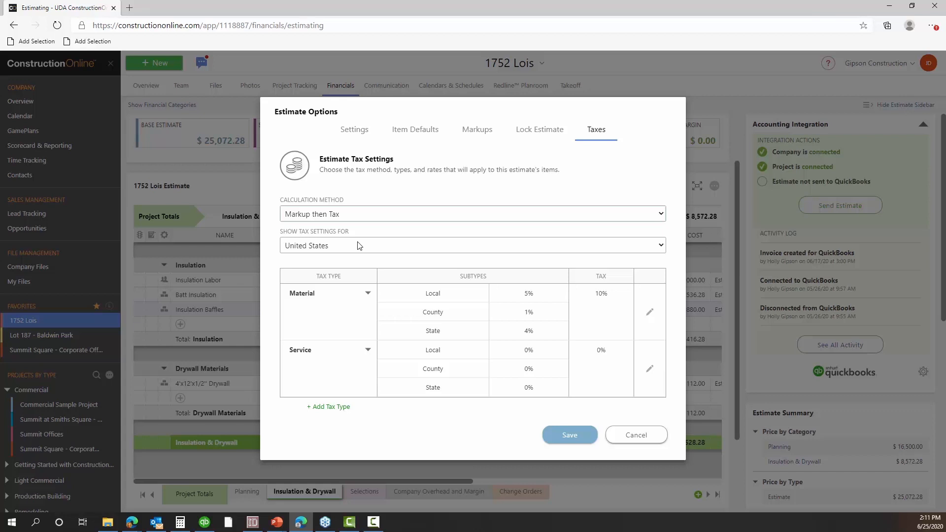
# Try the Tax and Markup Separate calculation method, check the country choice, and discard the tax setting changes.
pyautogui.click(362, 217)
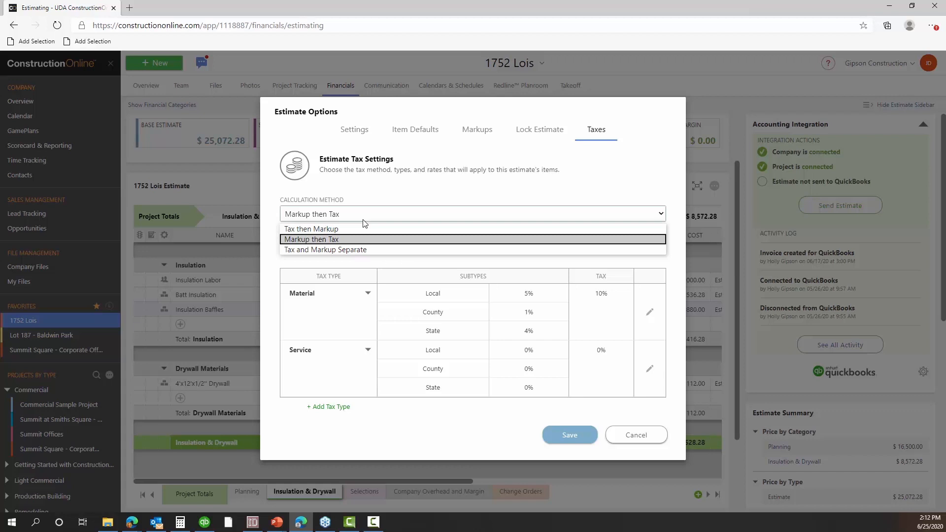
pyautogui.click(364, 250)
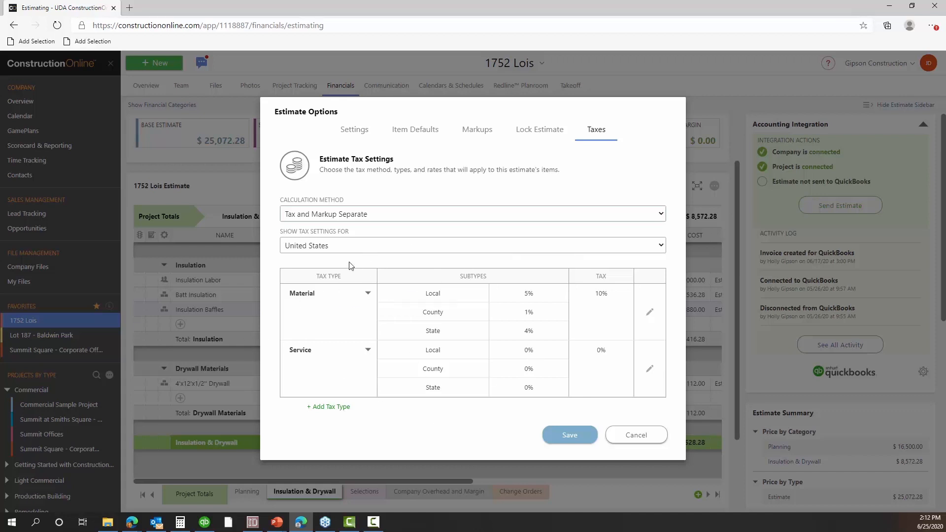
pyautogui.click(350, 247)
pyautogui.click(348, 249)
pyautogui.click(641, 433)
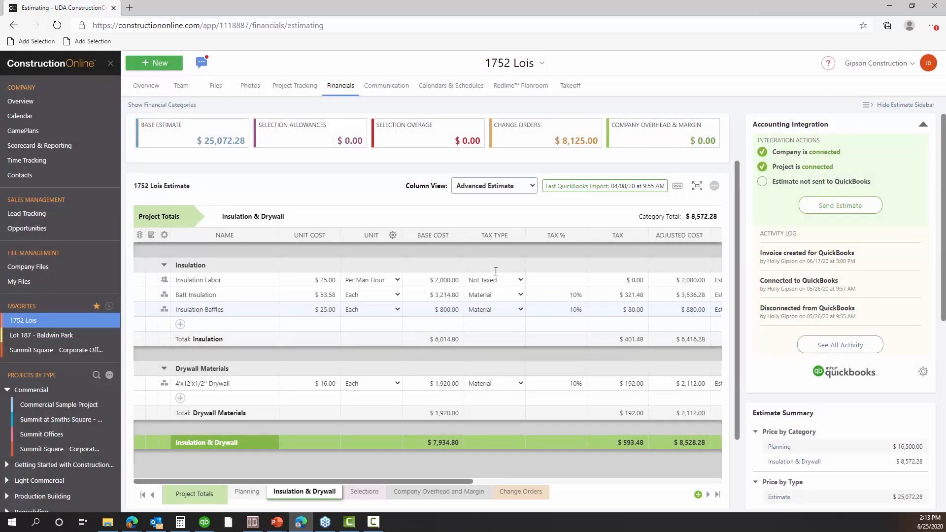
# Open the Summit Square - Corporate Offices estimate and examine the tax type options for the 02000 - Site Work item.
pyautogui.click(72, 350)
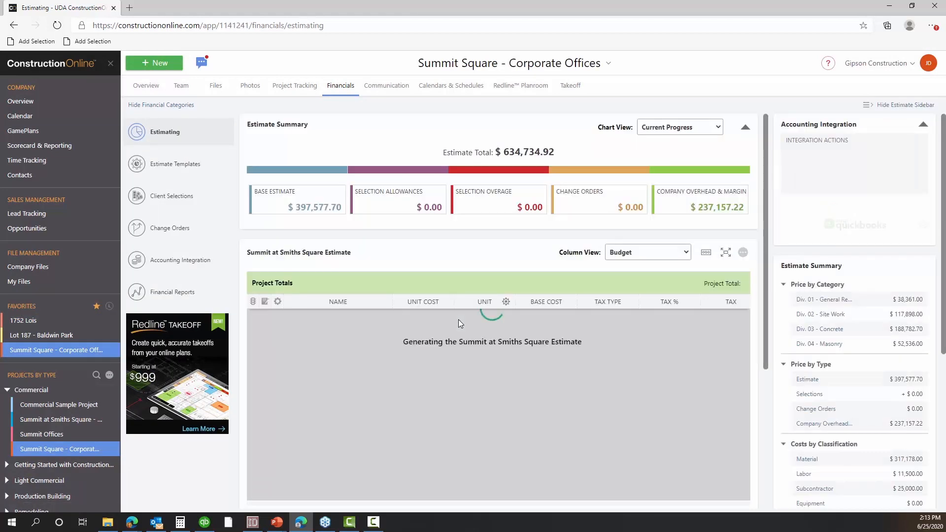
pyautogui.scroll(-3, 471, 318)
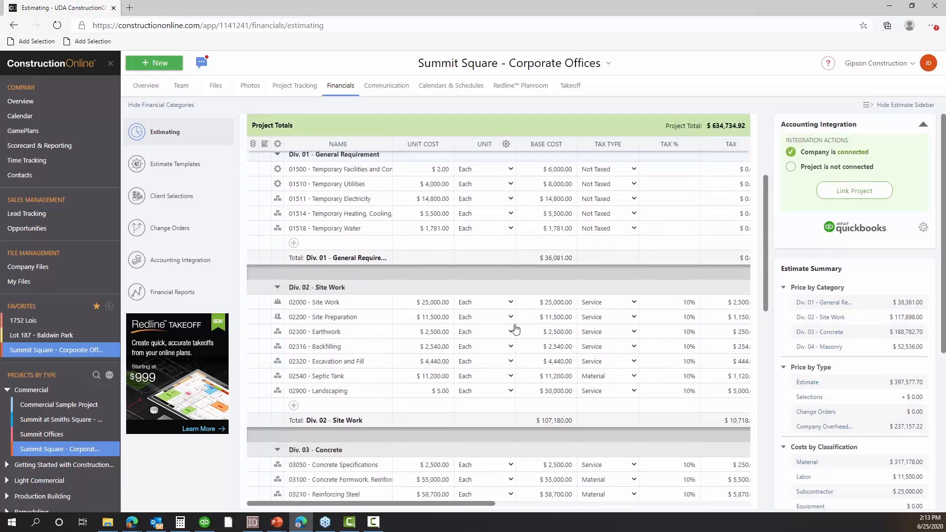
pyautogui.click(609, 302)
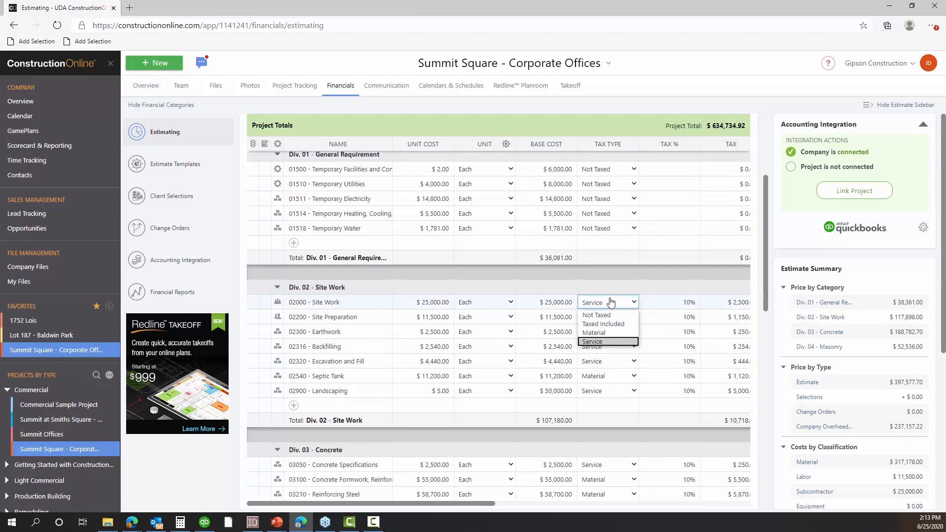
pyautogui.click(619, 308)
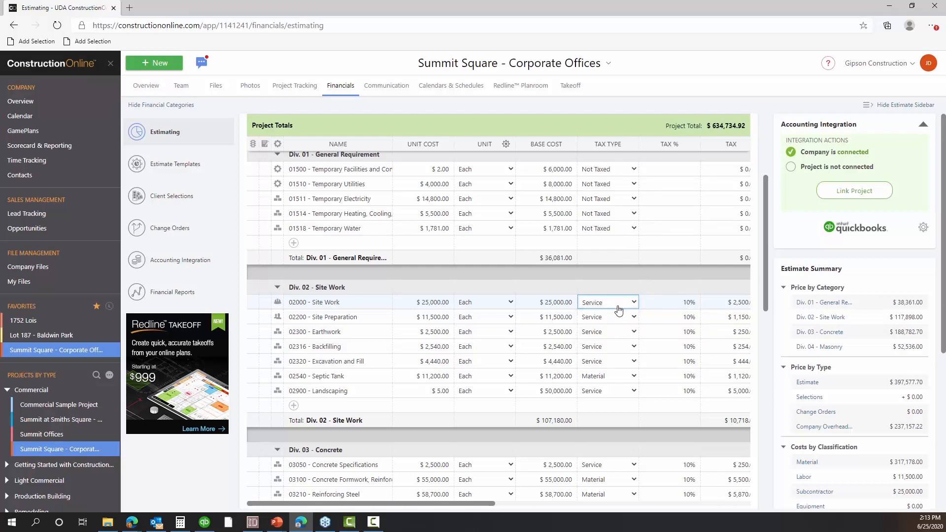
pyautogui.click(619, 309)
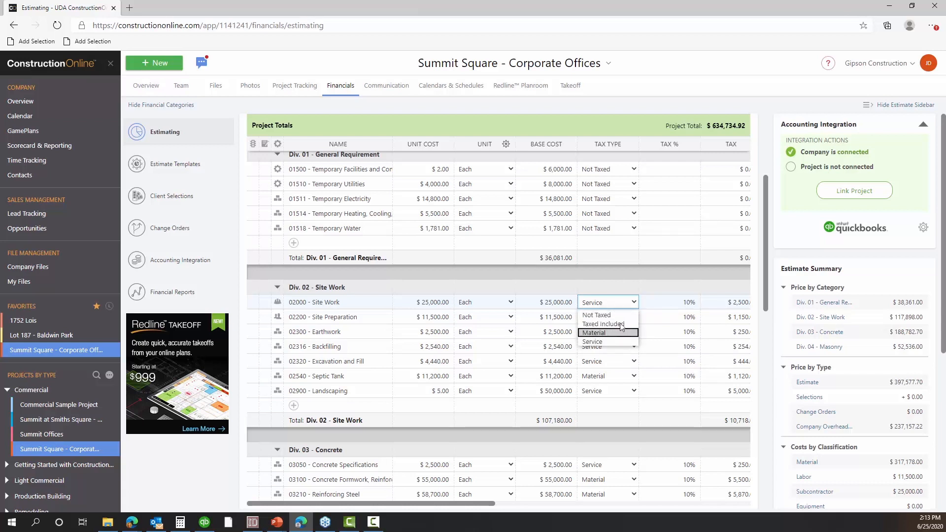
pyautogui.click(619, 305)
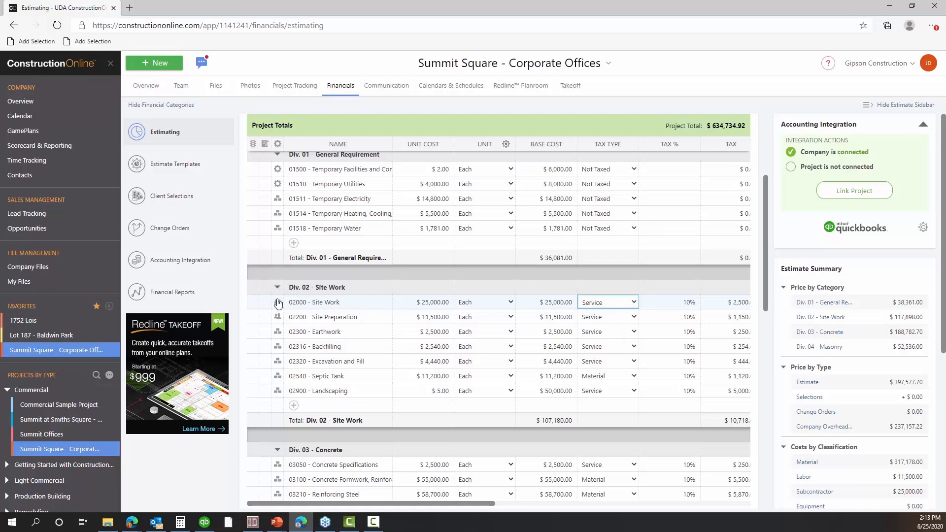
# Review the tax types of the Div. 02 and Div. 03 items and open the estimate's tax settings.
pyautogui.scroll(-1, 617, 302)
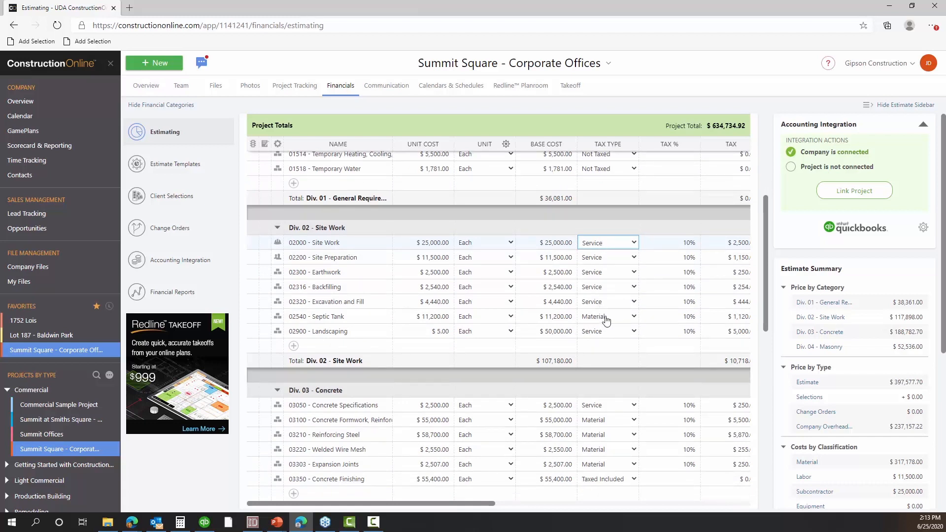
pyautogui.scroll(-2, 616, 323)
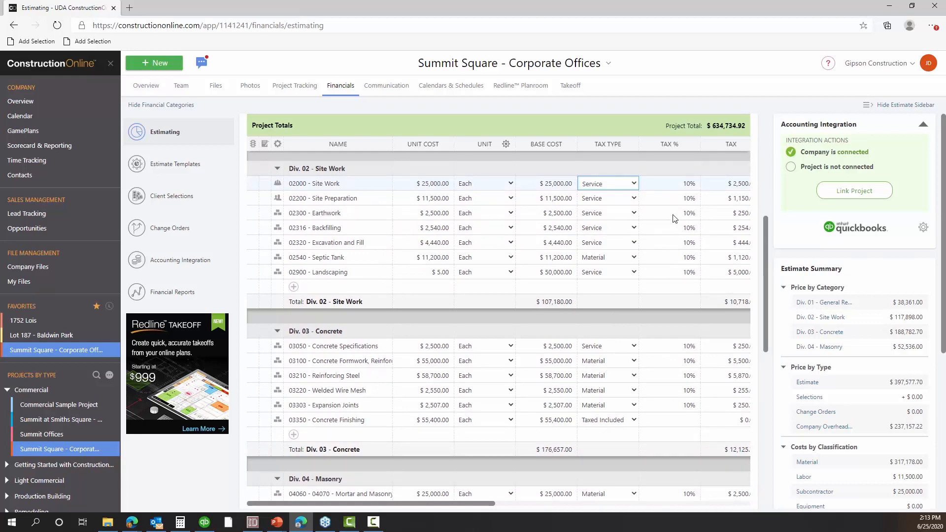
pyautogui.scroll(2, 742, 180)
pyautogui.scroll(3, 742, 180)
pyautogui.click(743, 252)
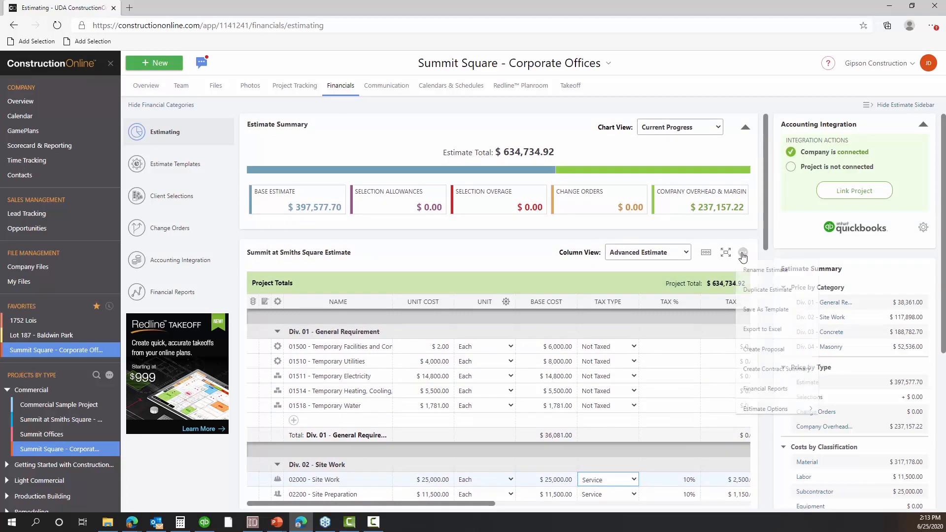
pyautogui.moveTo(803, 410)
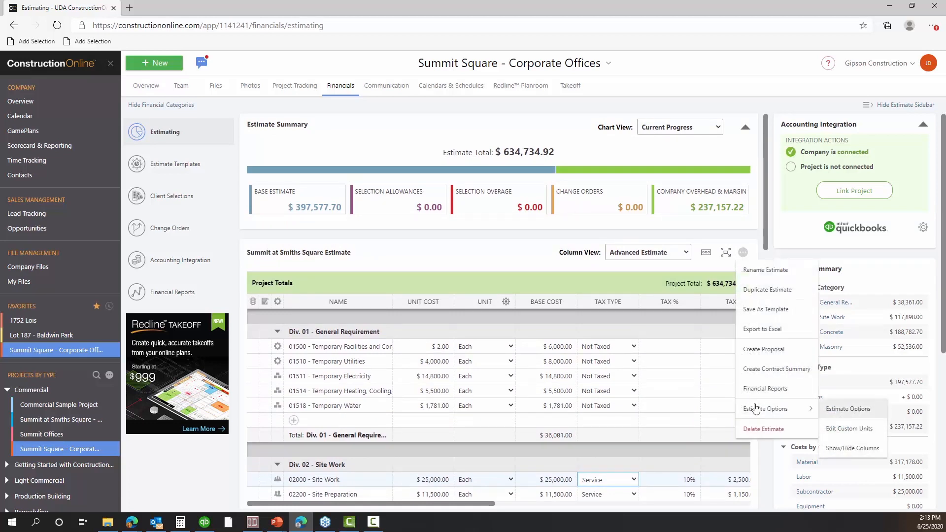
pyautogui.click(855, 413)
pyautogui.click(609, 130)
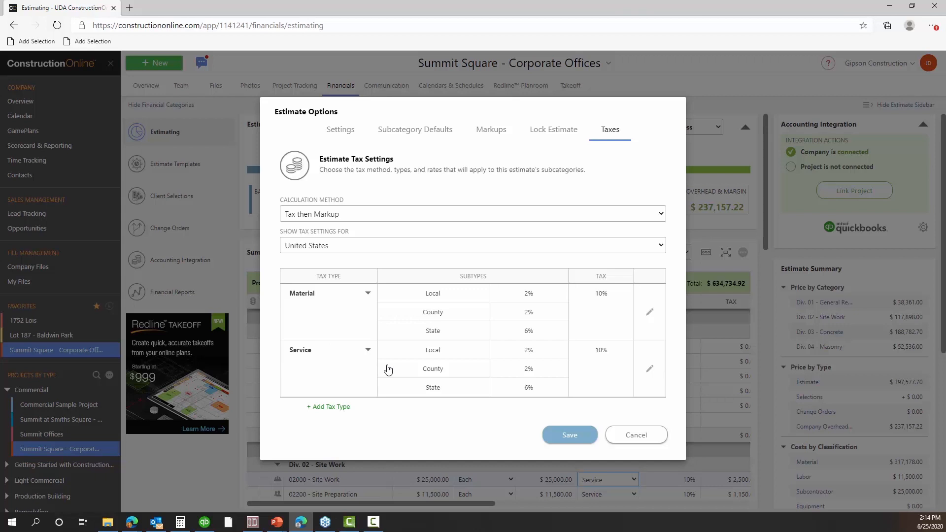
# Examine the form for adding a tax type, and close it and the estimate options without saving.
pyautogui.click(340, 407)
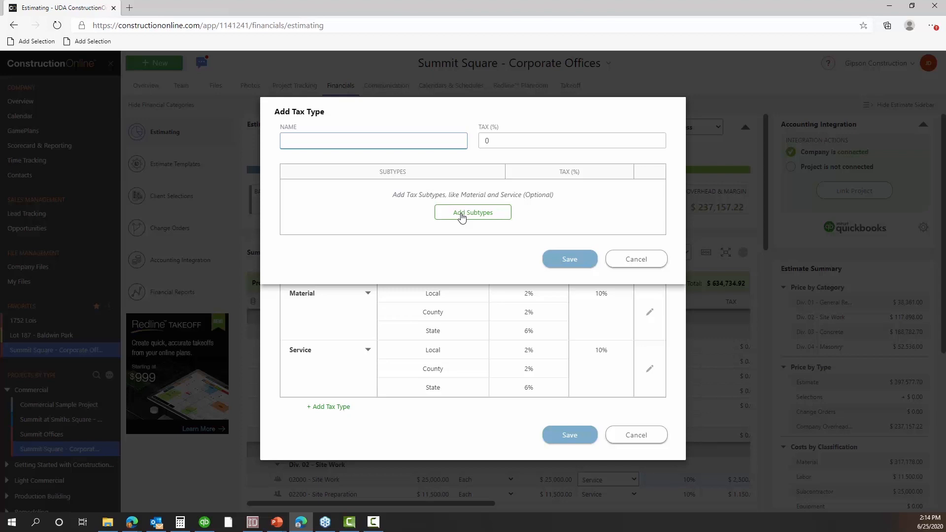
pyautogui.click(632, 261)
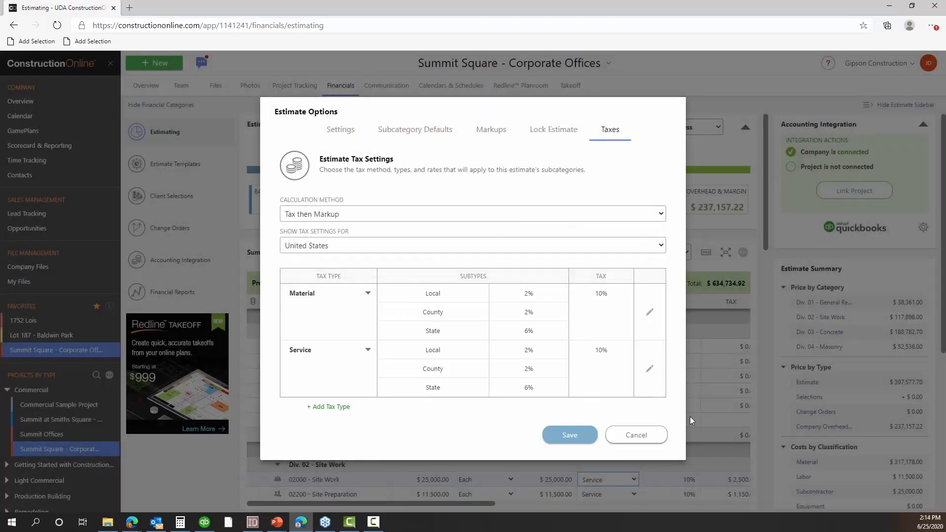
pyautogui.click(662, 436)
# Set the tax type of 01500 - Temporary Facilities to Material and of 01510 - Temporary Utilities to Service.
pyautogui.scroll(-3, 570, 466)
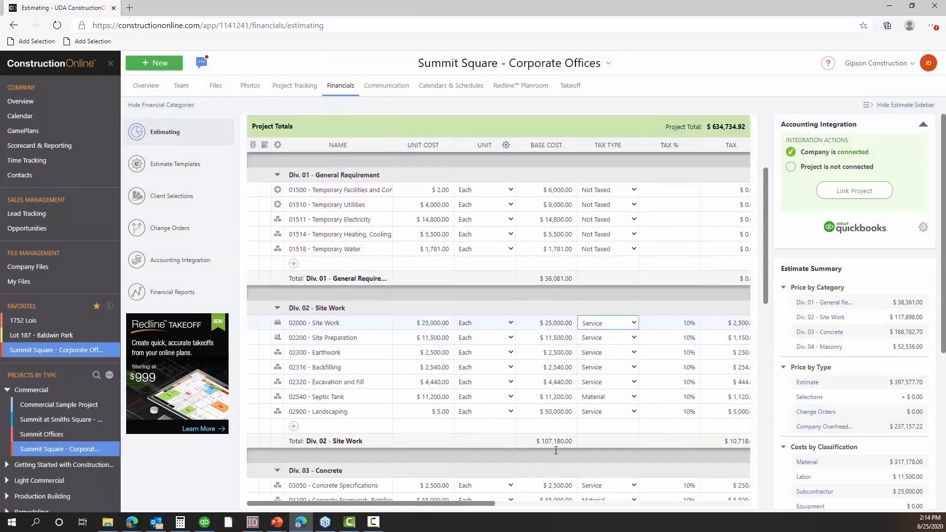
pyautogui.scroll(-1, 555, 451)
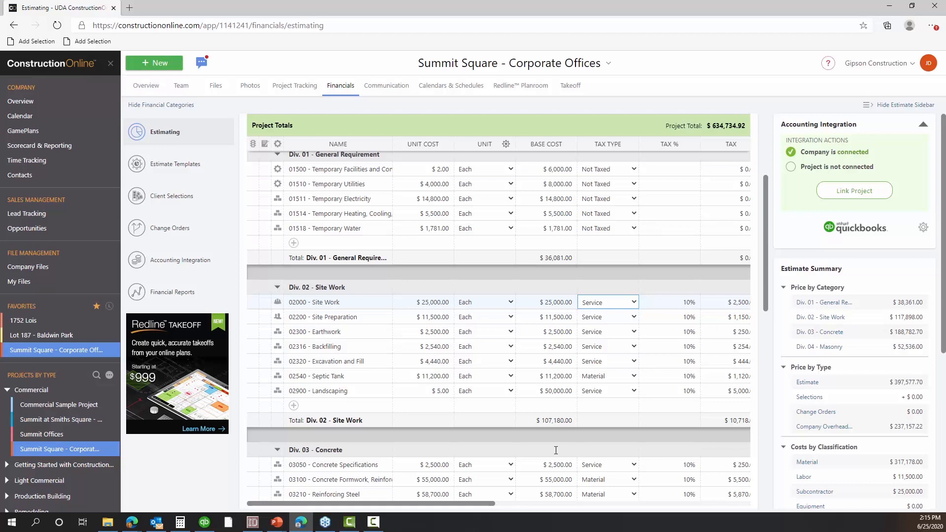
pyautogui.scroll(2, 633, 326)
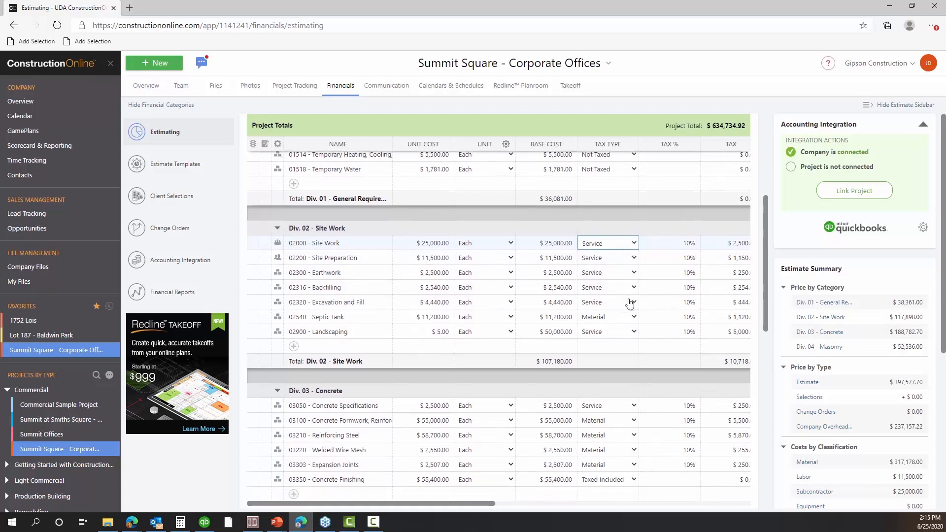
pyautogui.click(618, 230)
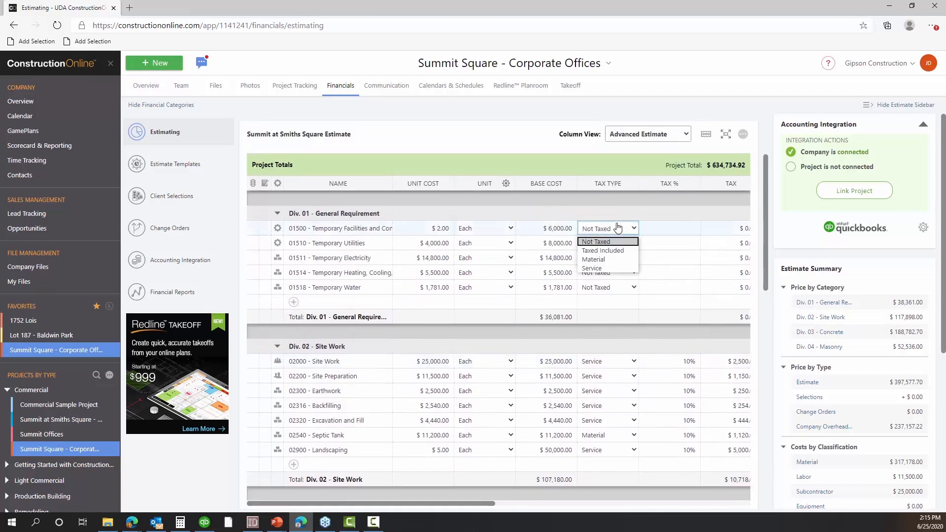
pyautogui.click(623, 260)
pyautogui.click(623, 244)
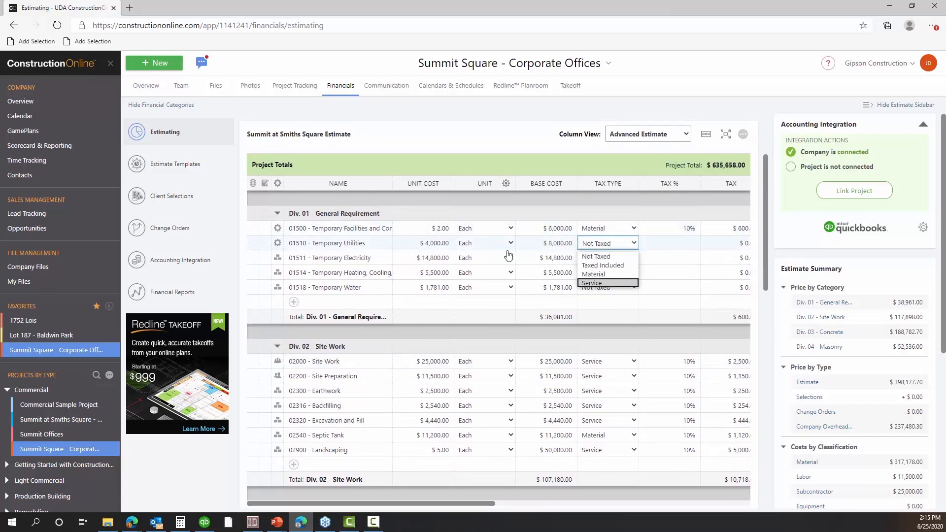
pyautogui.click(624, 264)
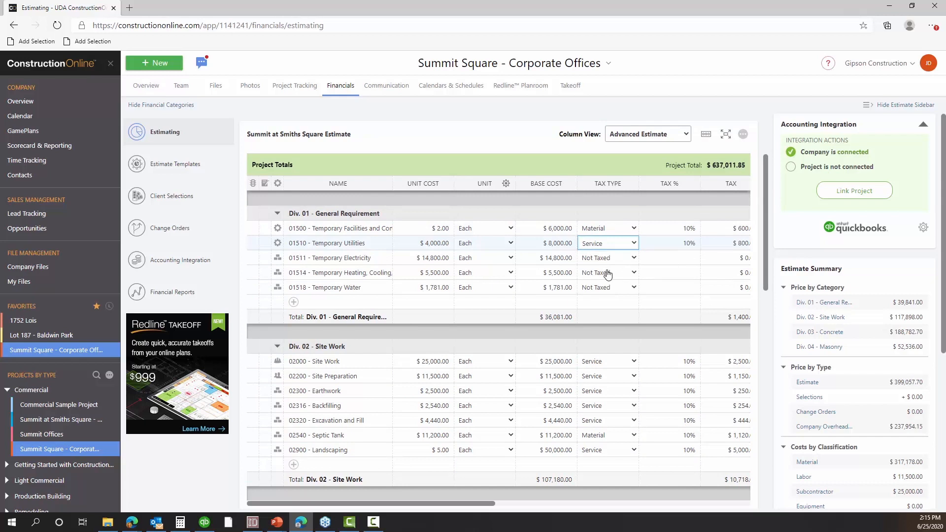
# Examine the company-wide tax settings and close them without saving.
pyautogui.scroll(2, 604, 279)
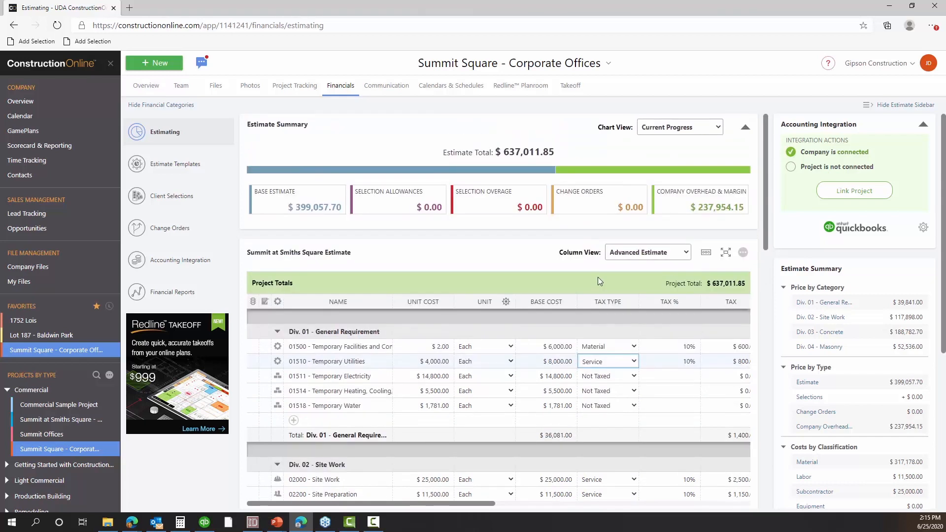
pyautogui.click(907, 63)
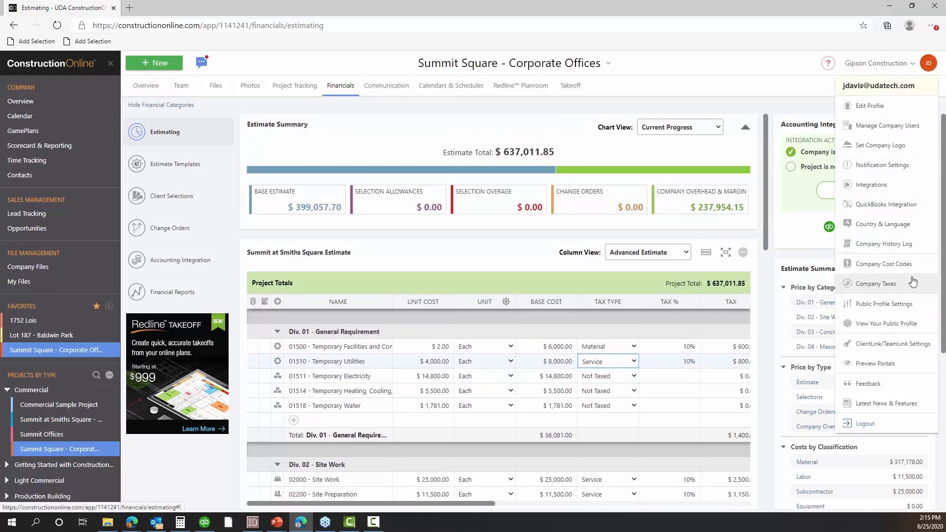
pyautogui.click(912, 282)
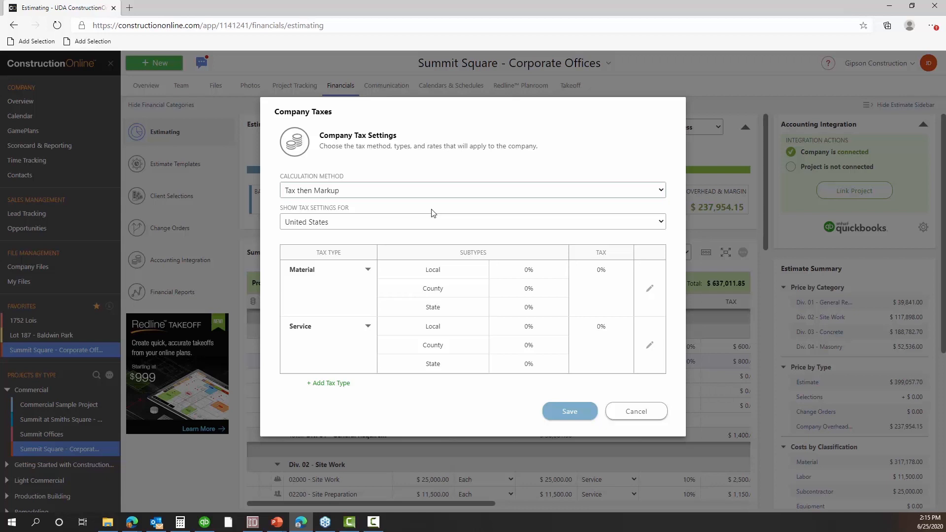
pyautogui.click(626, 406)
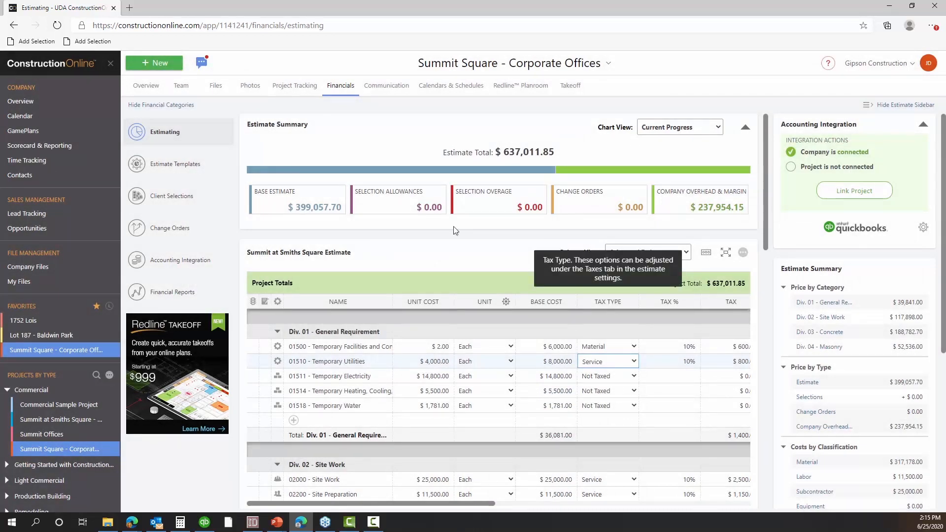
# Open the contents of the Advanced Estimate Template - Commercial Master from the estimate templates.
pyautogui.click(217, 162)
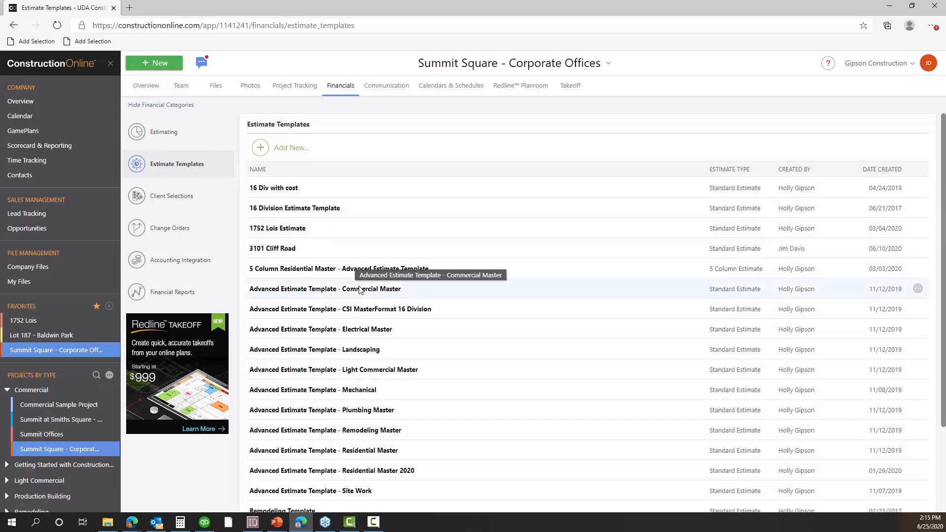
pyautogui.scroll(-1, 359, 290)
pyautogui.click(358, 231)
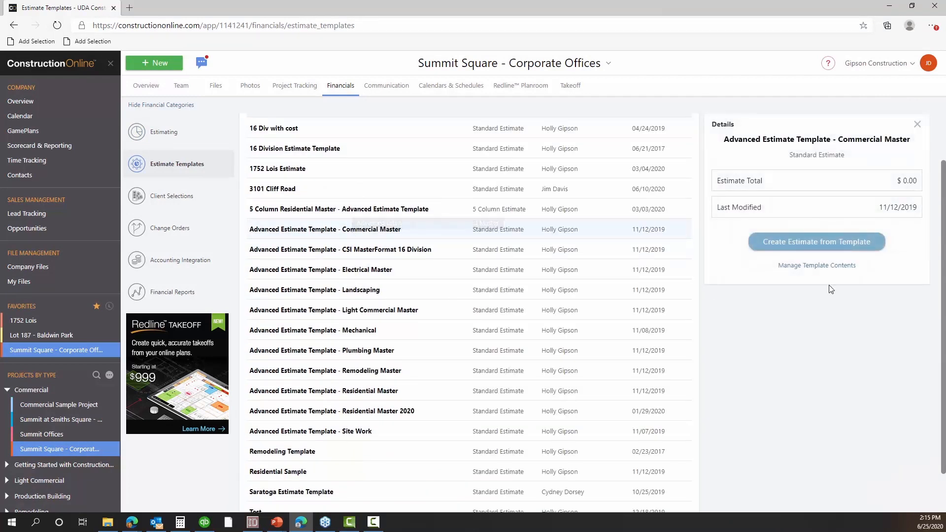
pyautogui.click(825, 267)
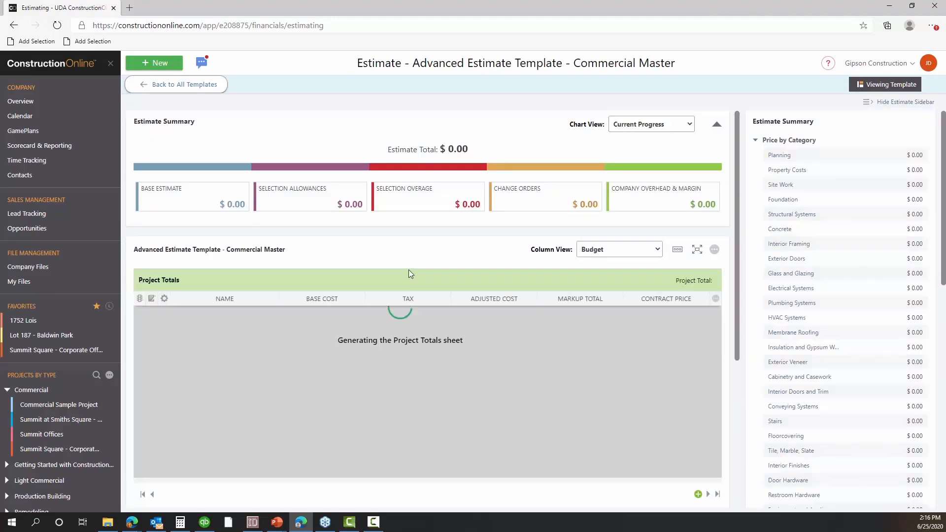
# Examine the tax settings in the template's estimate options and close them without saving.
pyautogui.click(714, 251)
pyautogui.moveTo(736, 304)
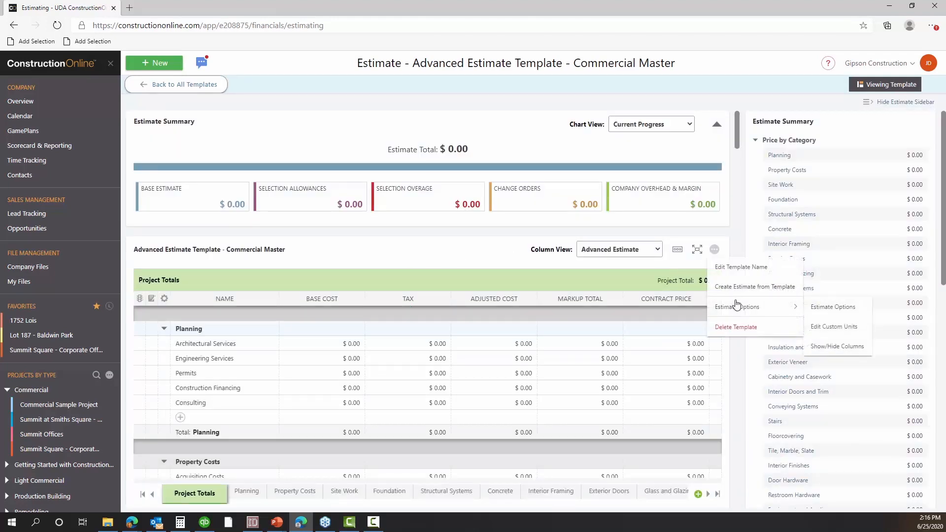
pyautogui.click(818, 308)
pyautogui.click(600, 132)
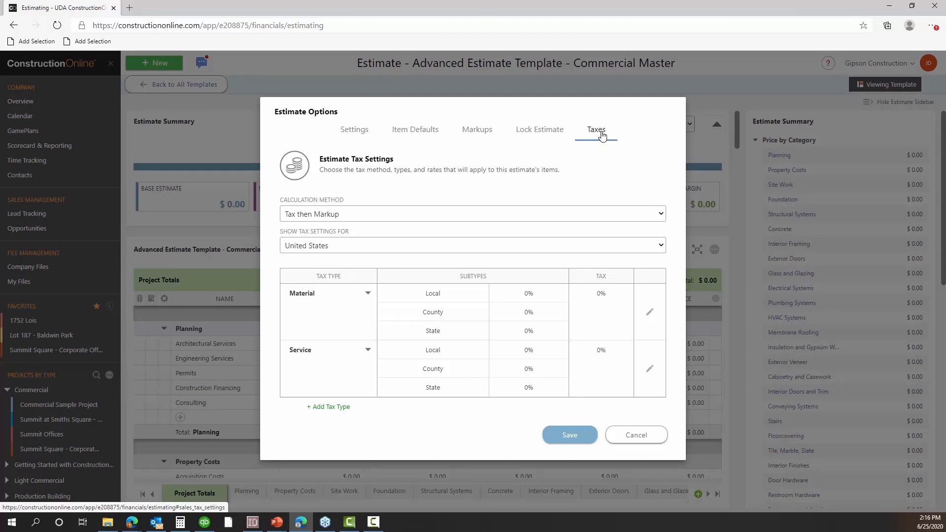
pyautogui.click(636, 435)
# Open the template's Architectural Services items under Planning and check the tax type choice for Plans & Design Services.
pyautogui.scroll(-1, 275, 273)
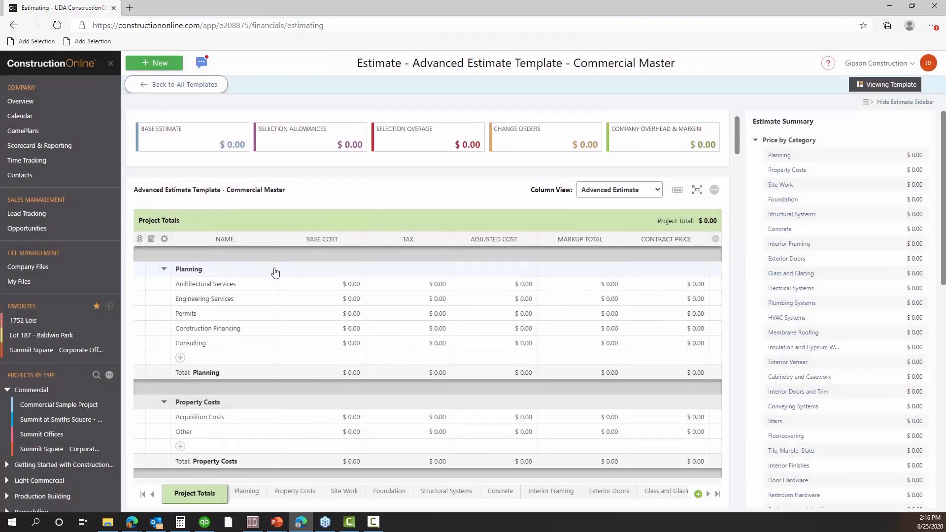
pyautogui.click(206, 285)
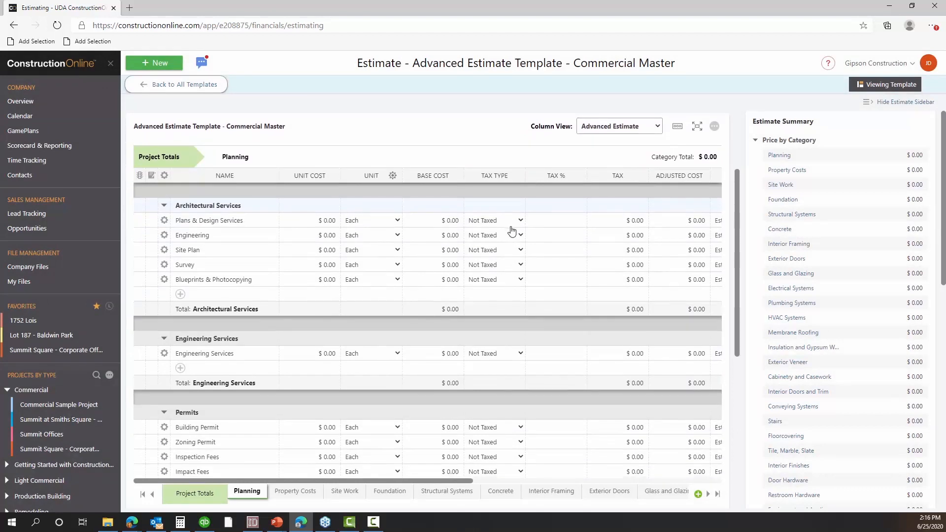
pyautogui.click(496, 220)
pyautogui.click(503, 236)
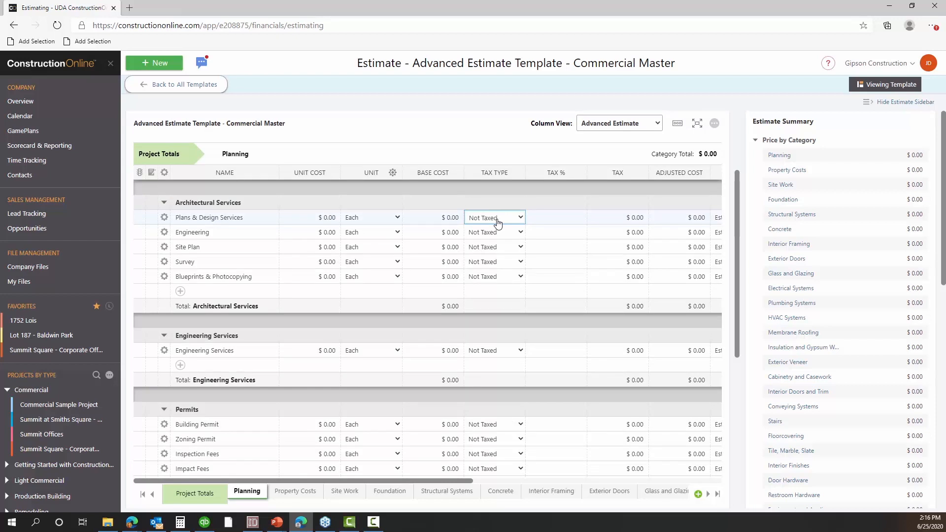
# Show the company's project templates, review the details of the second template listed, and close them without saving.
pyautogui.click(207, 92)
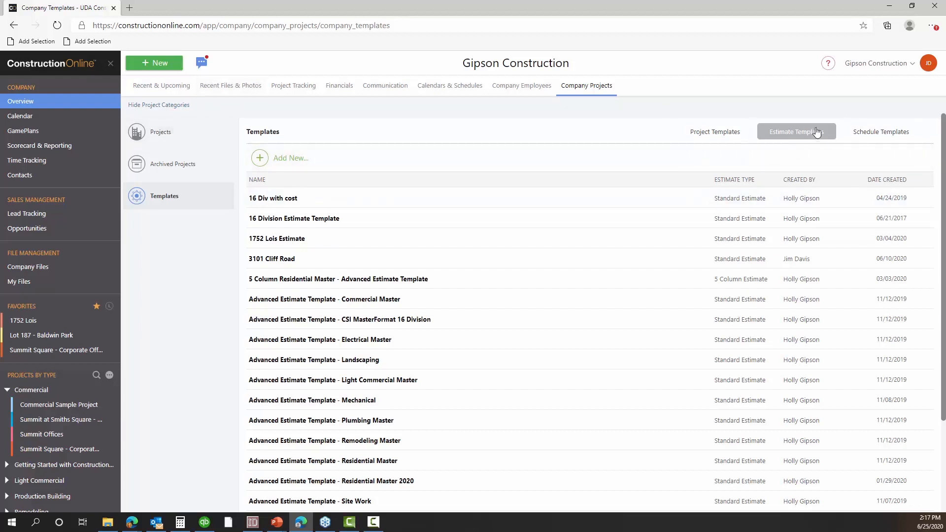
pyautogui.click(734, 133)
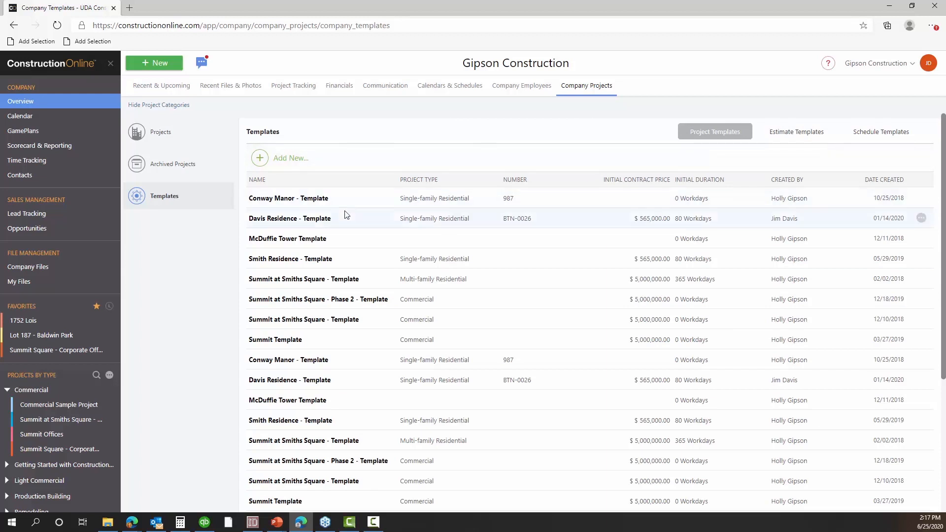
pyautogui.rightClick(303, 219)
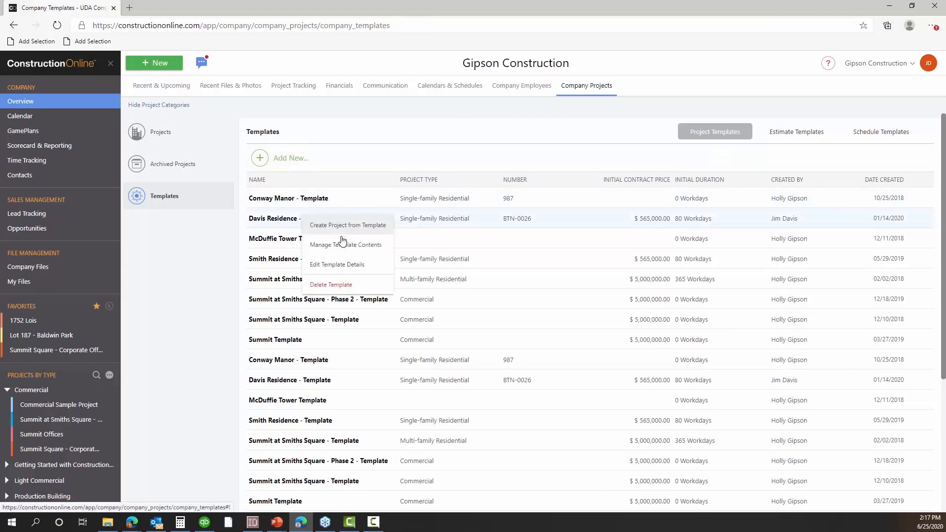
pyautogui.click(352, 265)
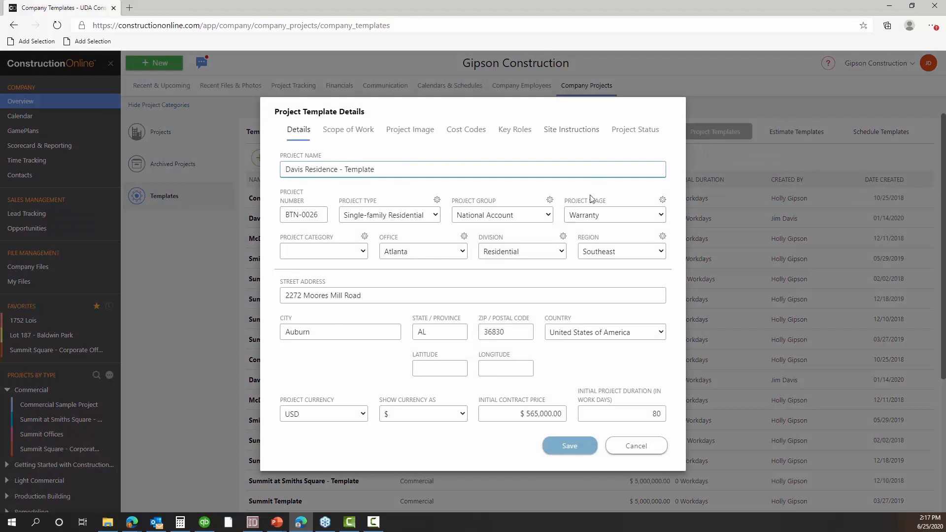
pyautogui.click(634, 446)
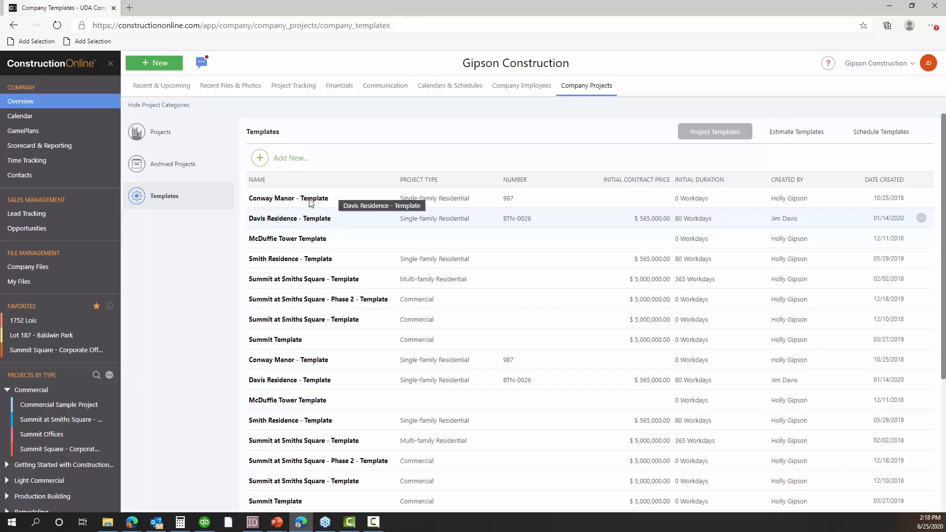
# Open the estimate of the Summit Square - Corporate Offices project and bring up its project tax settings.
pyautogui.click(44, 354)
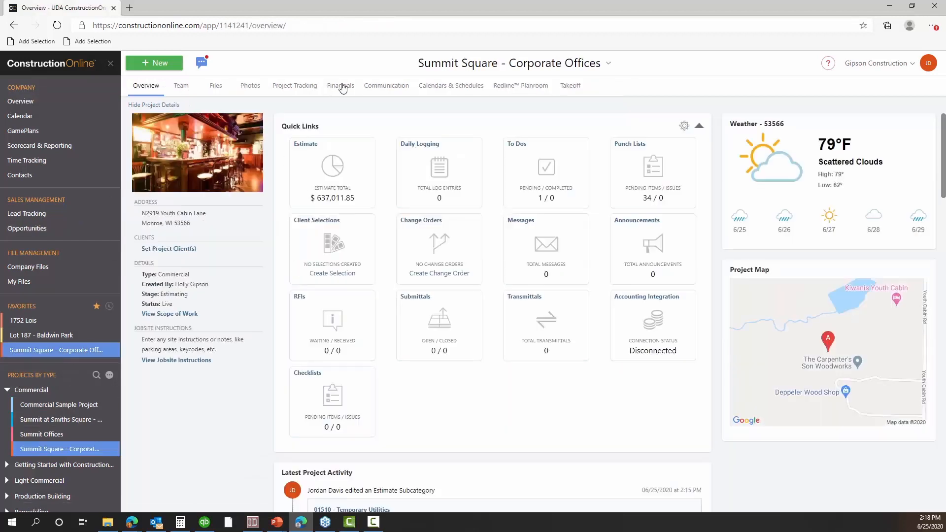
pyautogui.click(340, 86)
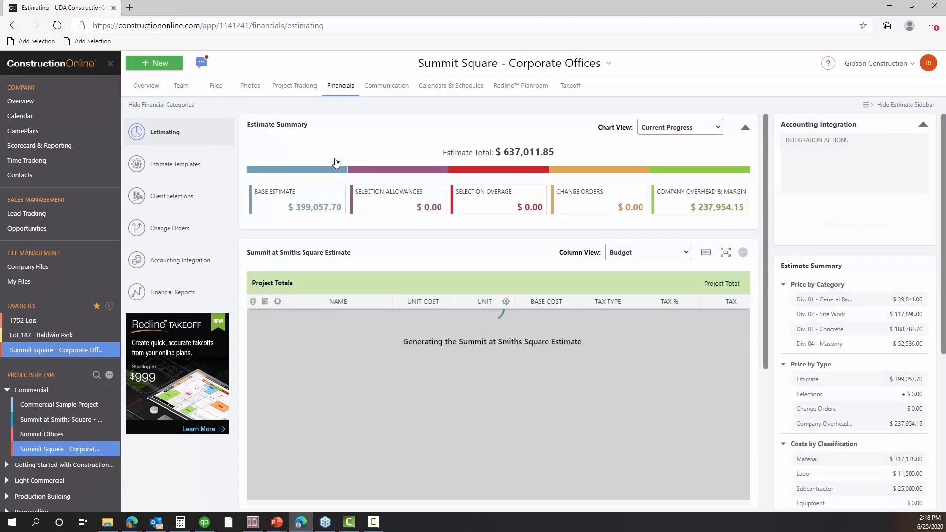
pyautogui.click(543, 69)
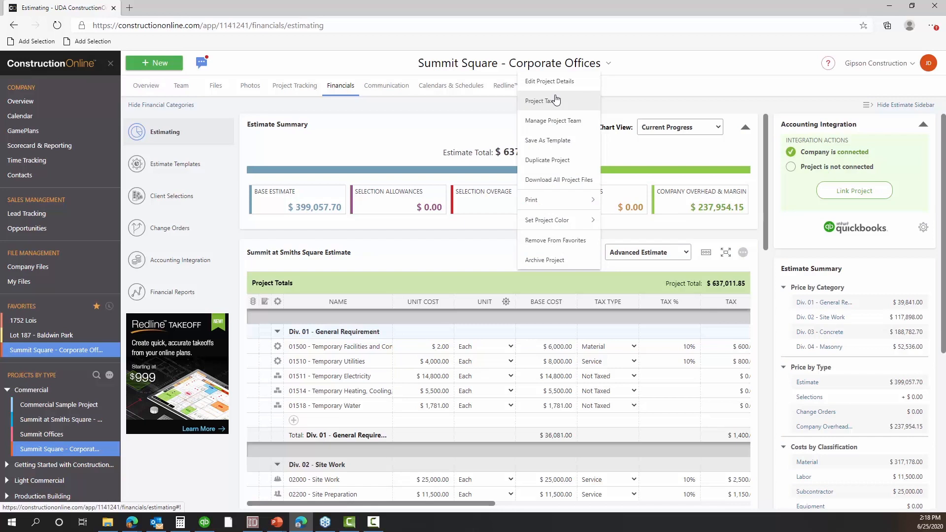
pyautogui.click(560, 101)
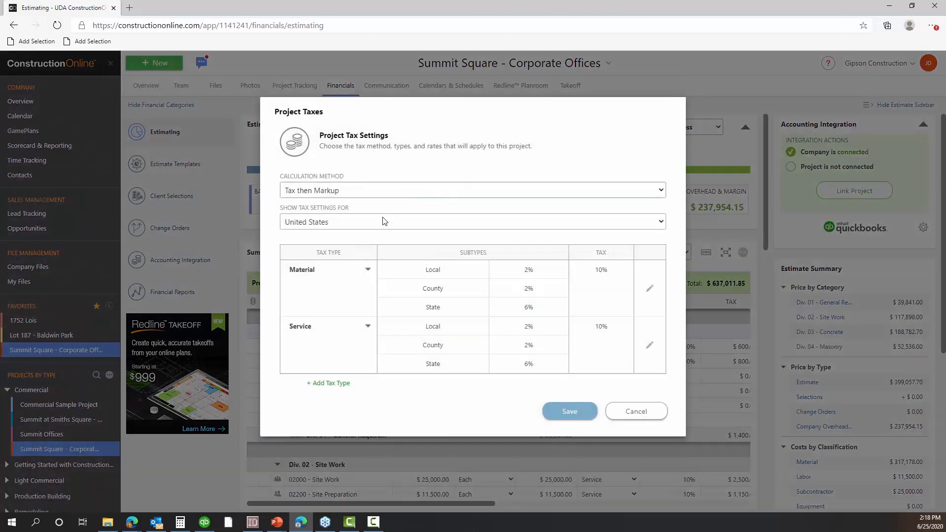
# Examine the project tax types offered for Canada, Australia, United Kingdom and Other.
pyautogui.click(384, 222)
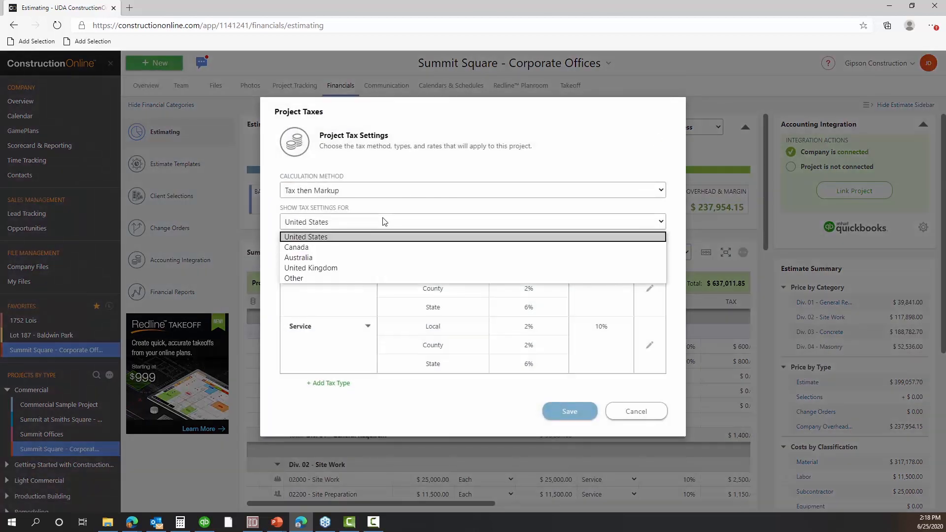
pyautogui.click(351, 244)
pyautogui.click(351, 223)
pyautogui.click(344, 254)
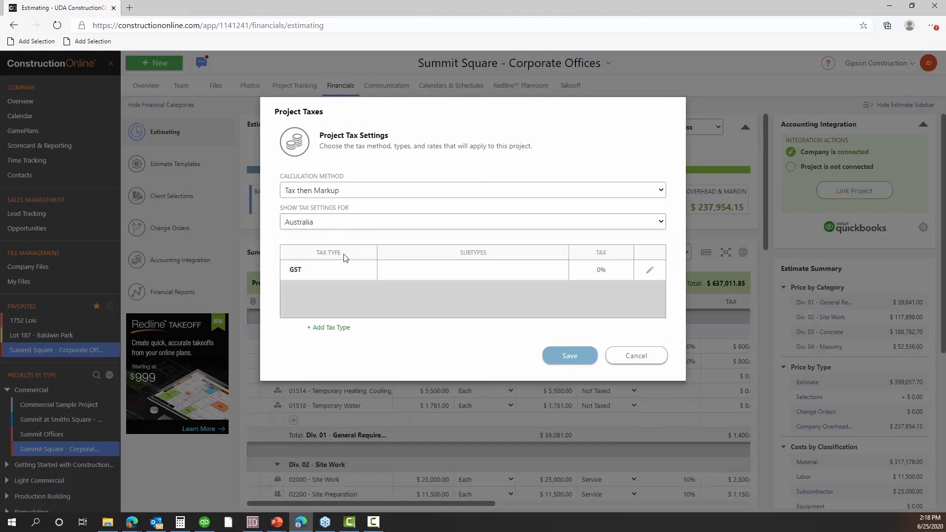
pyautogui.click(342, 227)
pyautogui.click(342, 270)
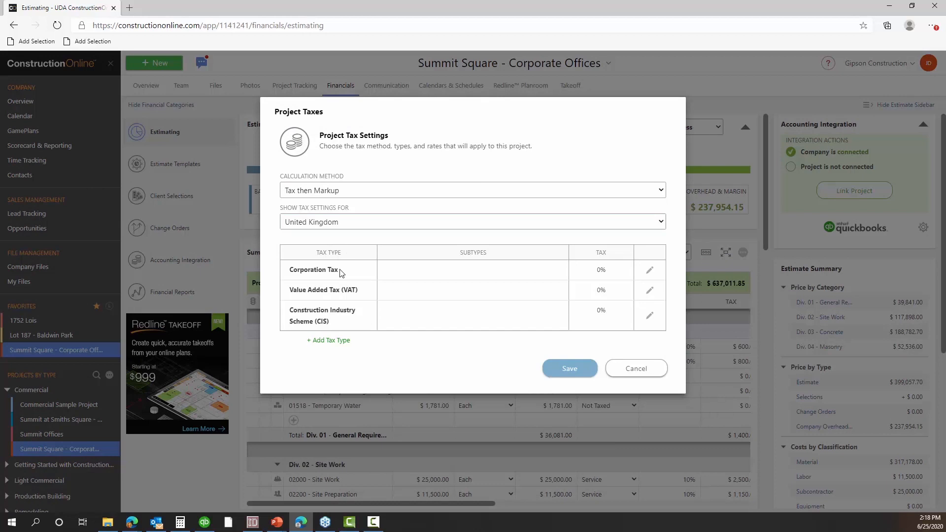
pyautogui.click(368, 225)
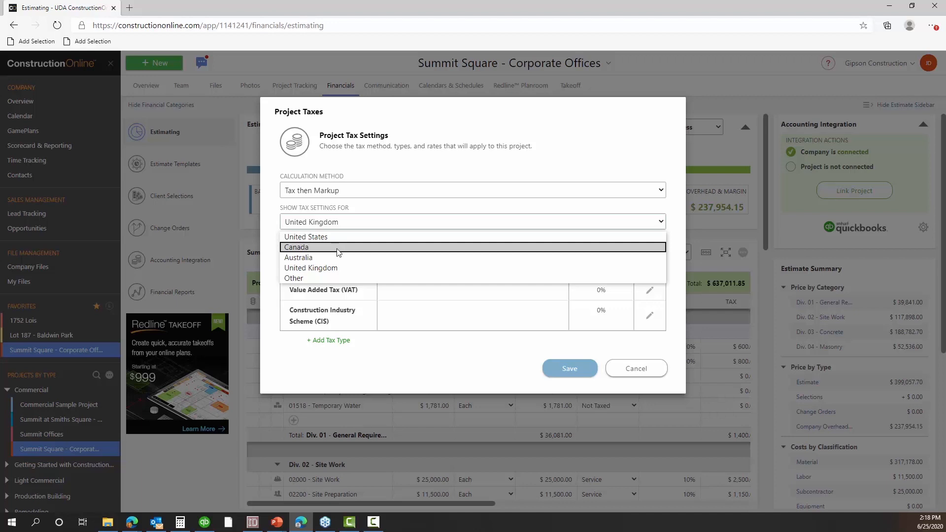
pyautogui.click(320, 277)
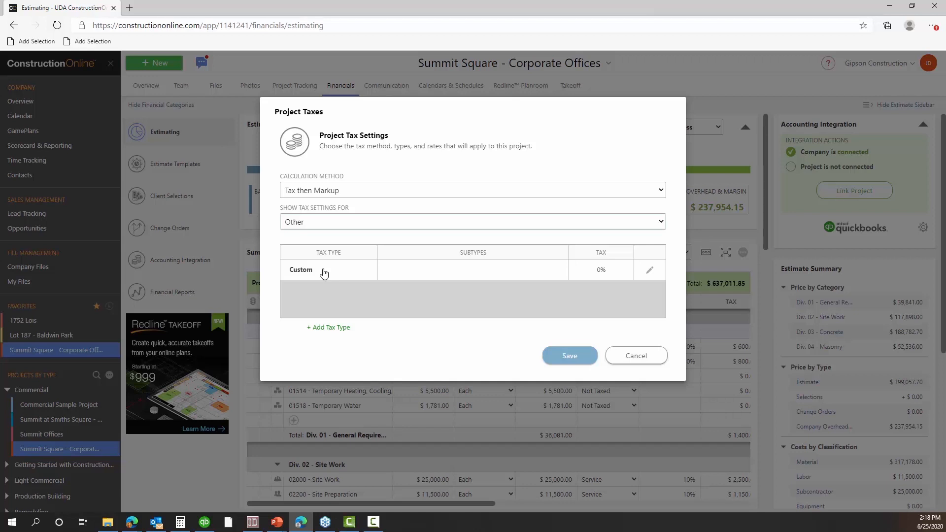
# Compare the project tax settings for United States and Other, and return the country choice to United States.
pyautogui.click(330, 222)
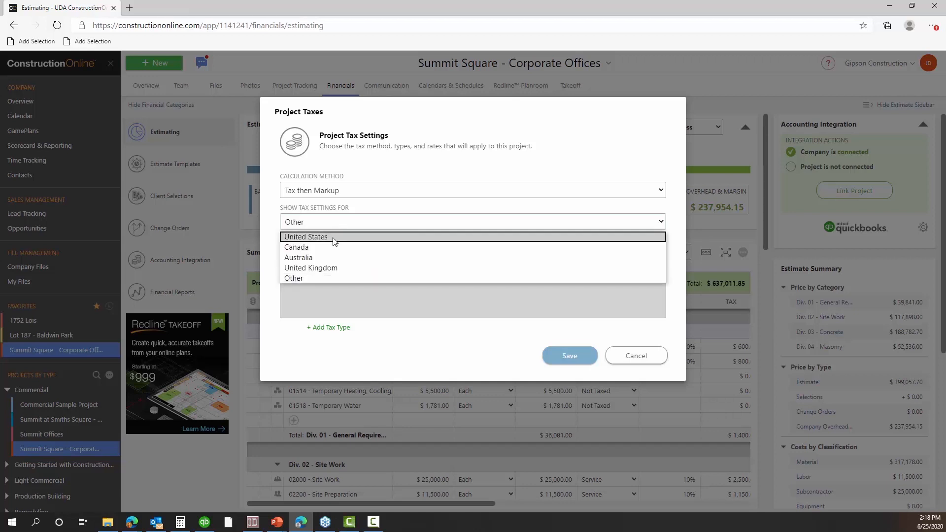
pyautogui.click(333, 238)
pyautogui.click(329, 223)
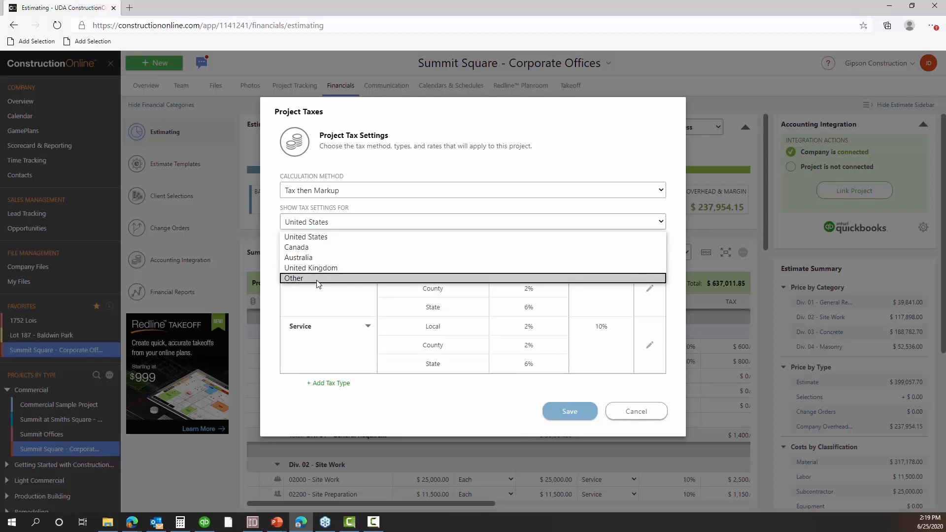
pyautogui.click(307, 276)
pyautogui.click(309, 224)
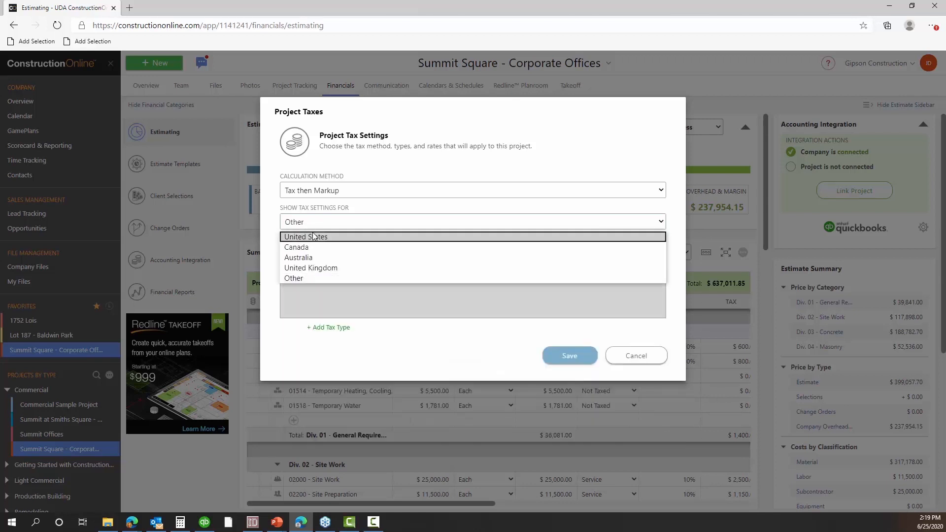
pyautogui.click(312, 237)
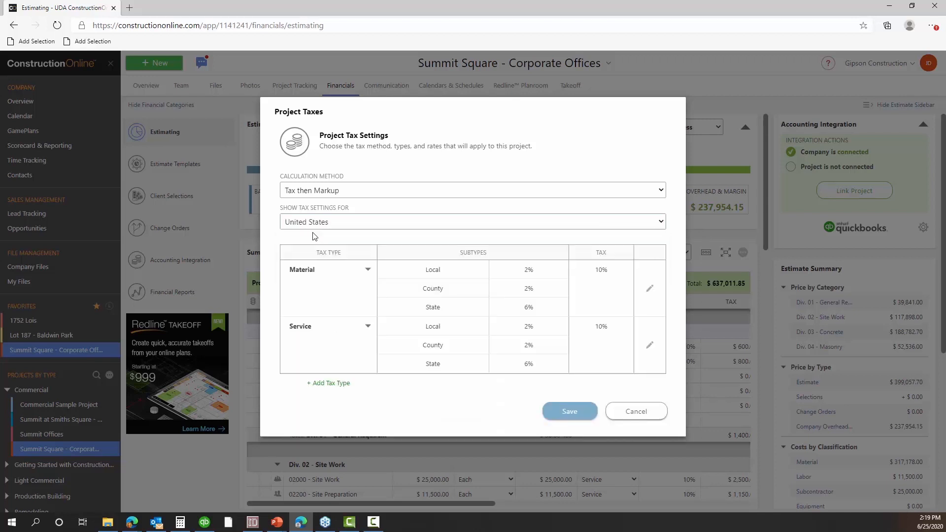
pyautogui.click(315, 222)
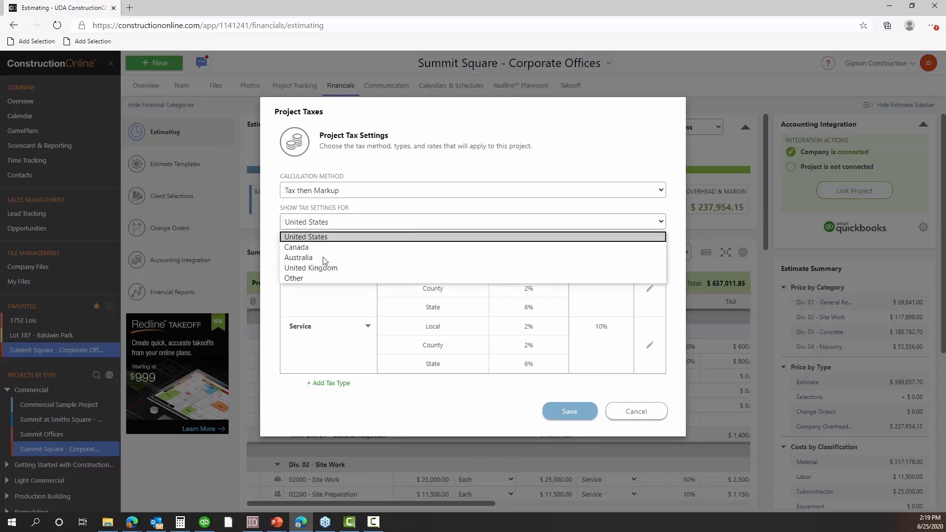
pyautogui.click(316, 275)
pyautogui.click(315, 223)
pyautogui.click(315, 237)
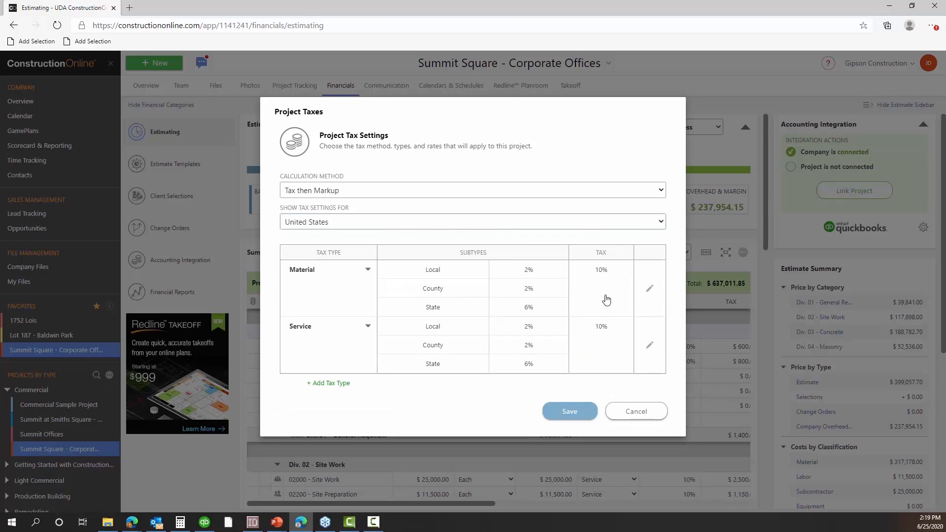
pyautogui.click(307, 226)
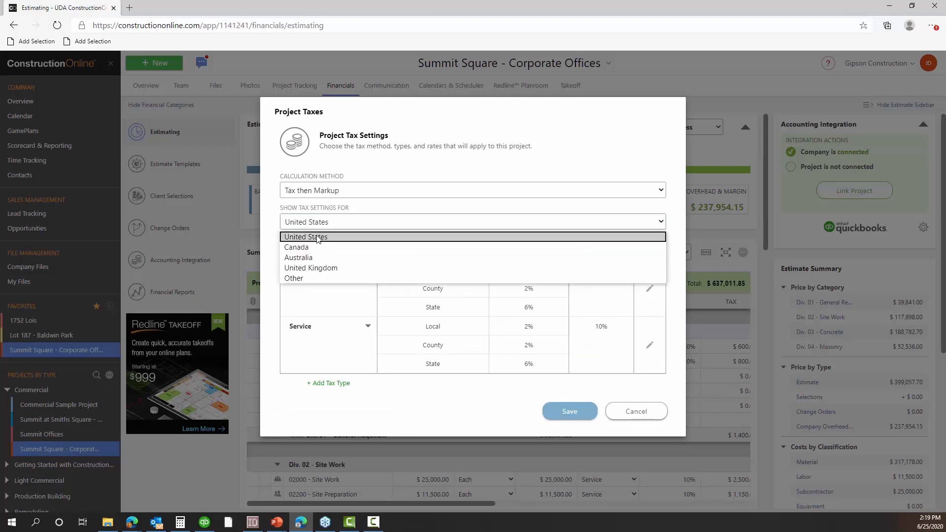
pyautogui.click(301, 237)
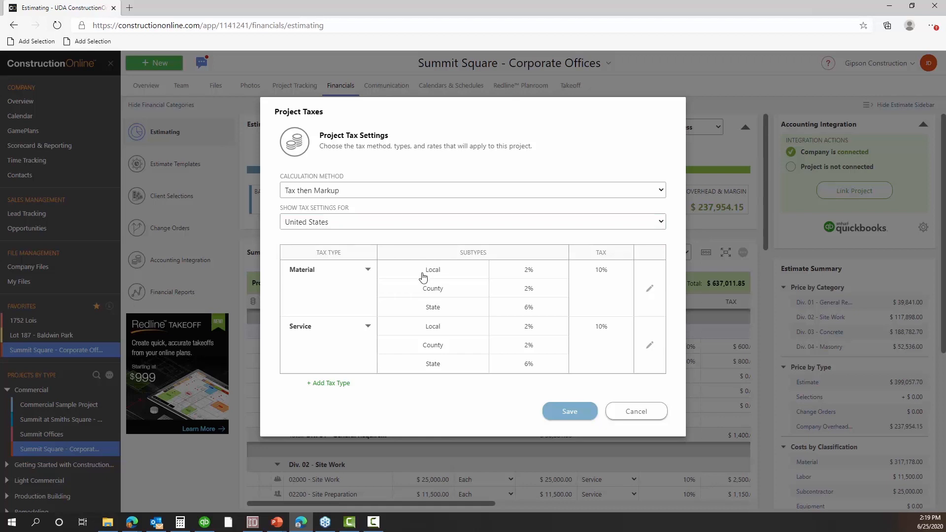
# Check the editable name, subtypes and rates of the Material tax type, and close the project tax settings without saving.
pyautogui.click(650, 289)
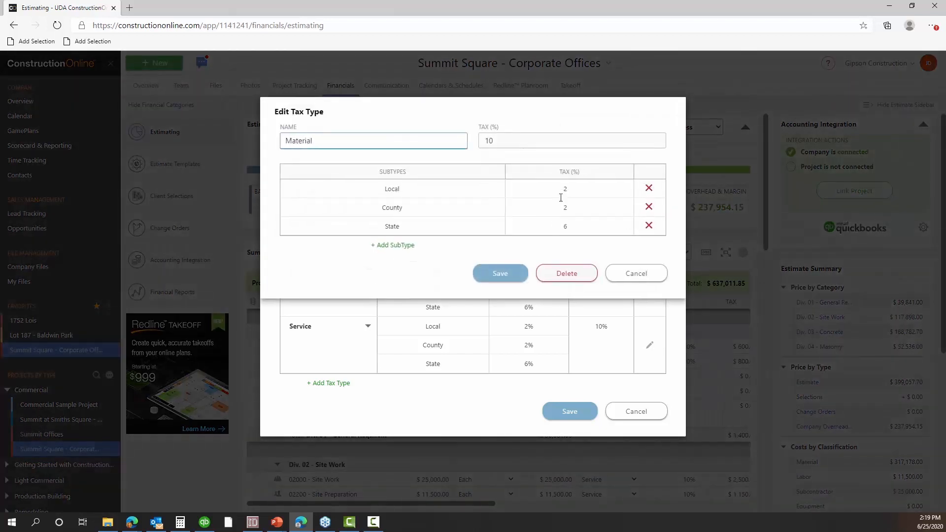
pyautogui.click(413, 187)
pyautogui.click(414, 203)
pyautogui.click(408, 225)
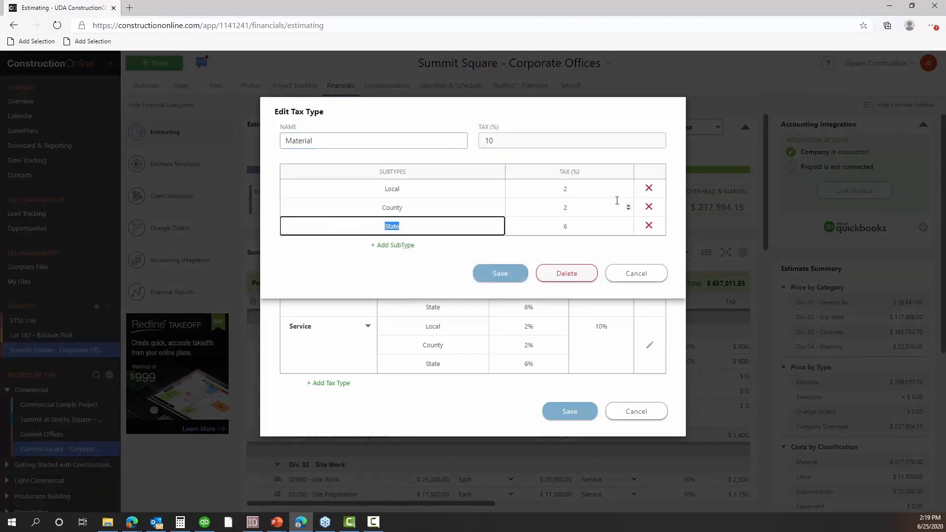
pyautogui.click(581, 193)
pyautogui.click(573, 205)
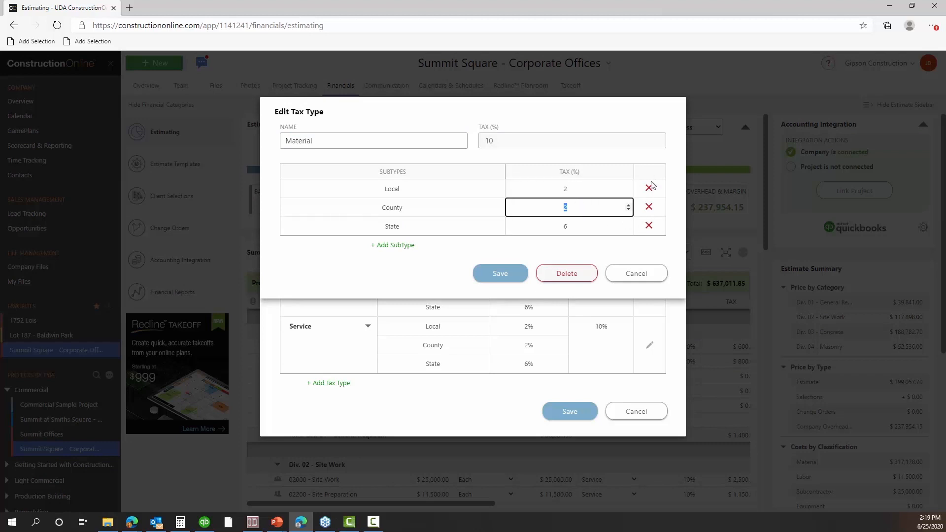
pyautogui.moveTo(343, 142); pyautogui.dragTo(7, 117)
pyautogui.click(616, 279)
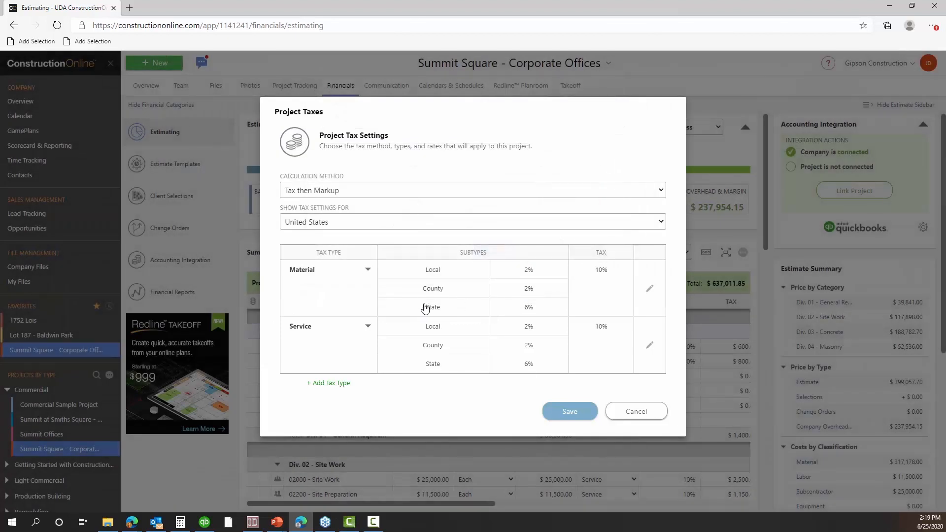
pyautogui.click(661, 411)
pyautogui.scroll(-2, 623, 340)
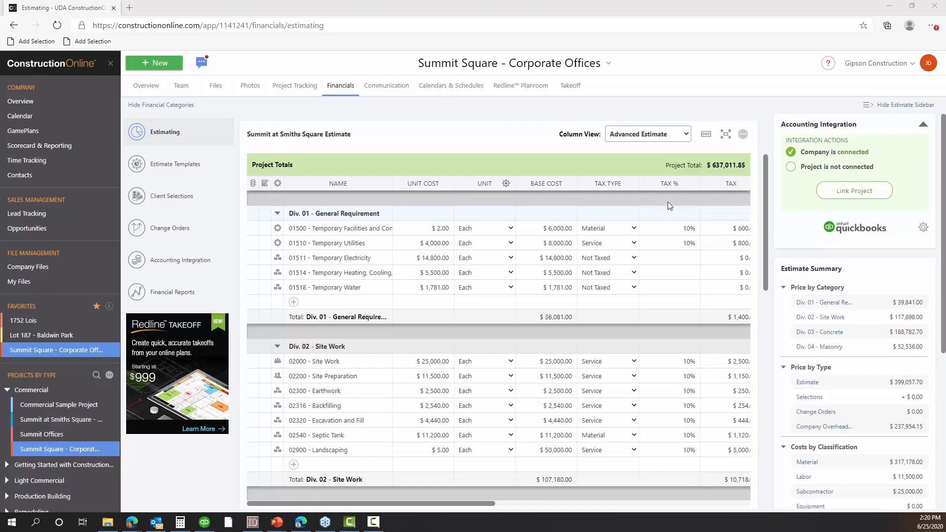
pyautogui.scroll(-1, 670, 205)
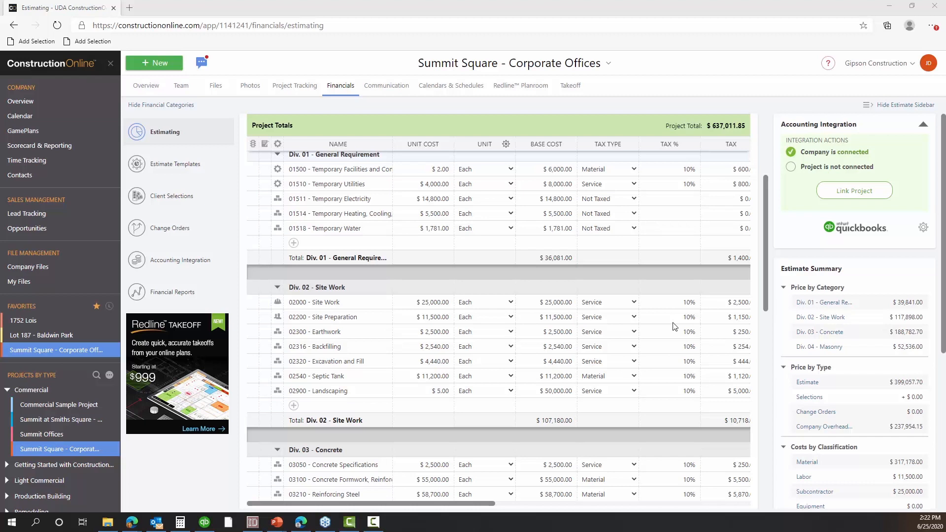
pyautogui.scroll(3, 674, 327)
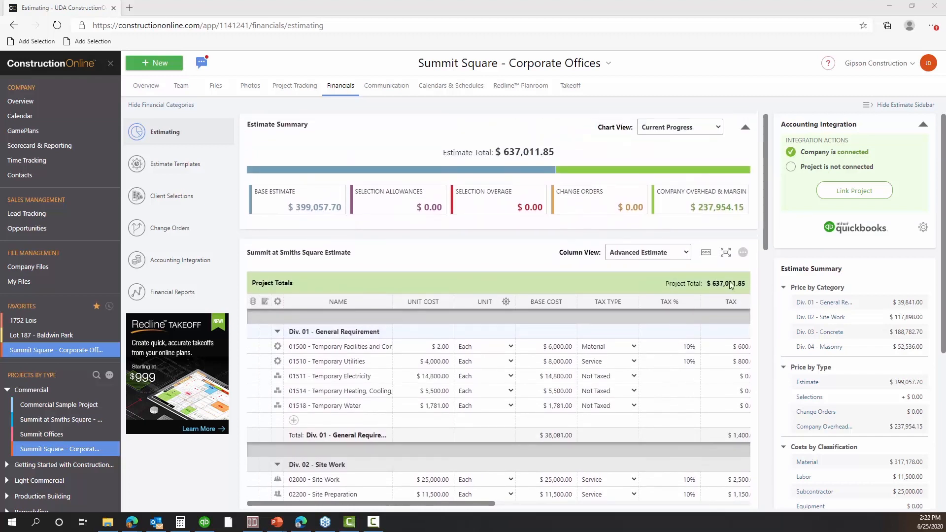
pyautogui.scroll(-1, 735, 267)
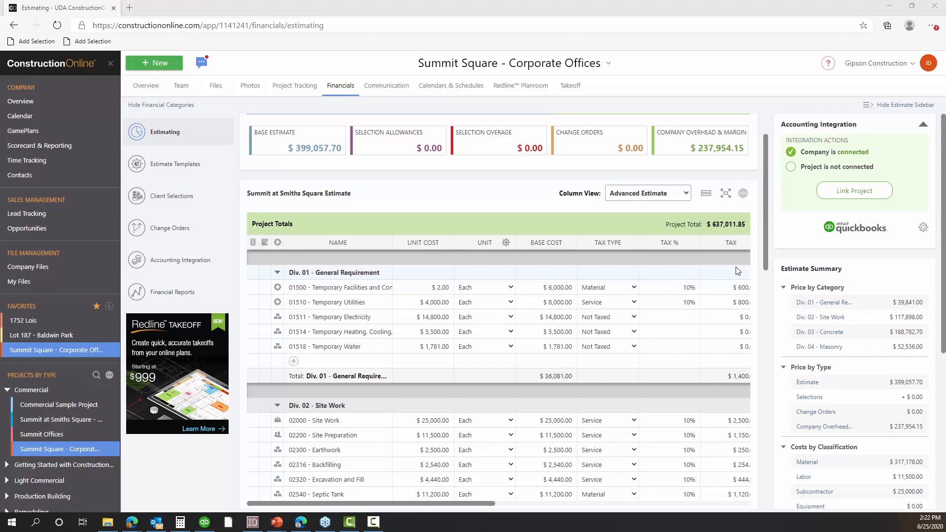
# Show the project's estimate templates, and open the estimate of the 1752 Lois project.
pyautogui.click(220, 166)
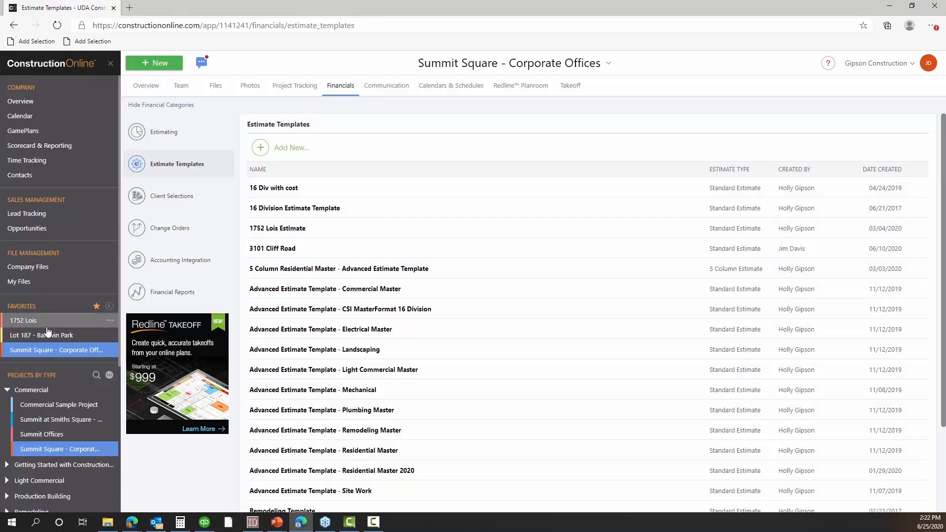
pyautogui.click(47, 322)
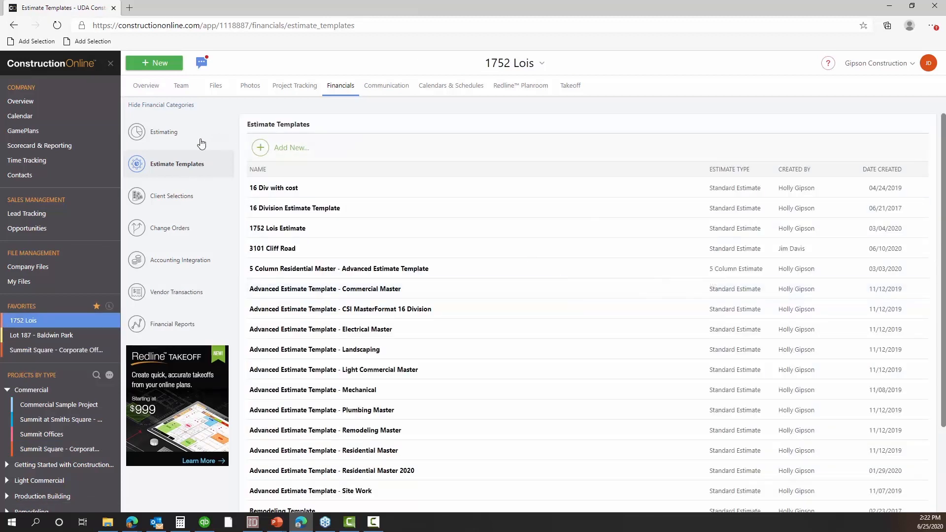
pyautogui.click(201, 143)
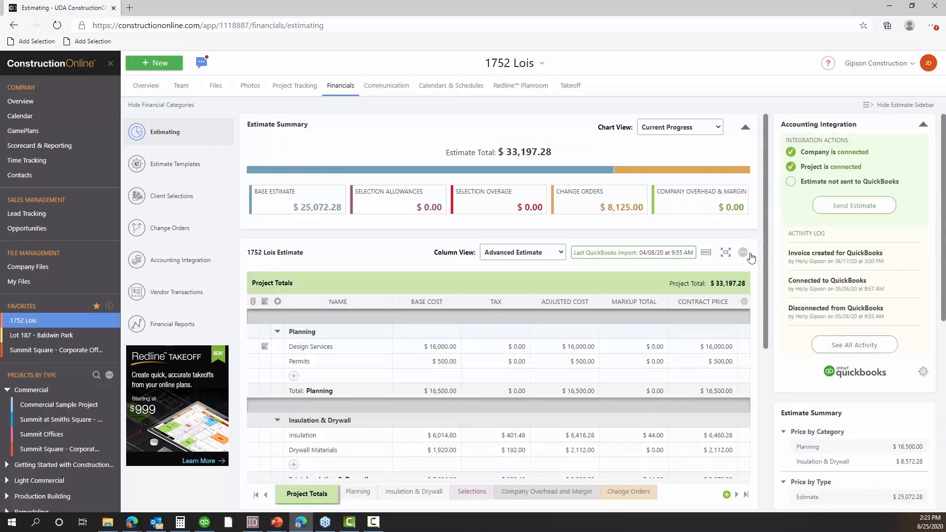
pyautogui.click(524, 67)
pyautogui.click(743, 253)
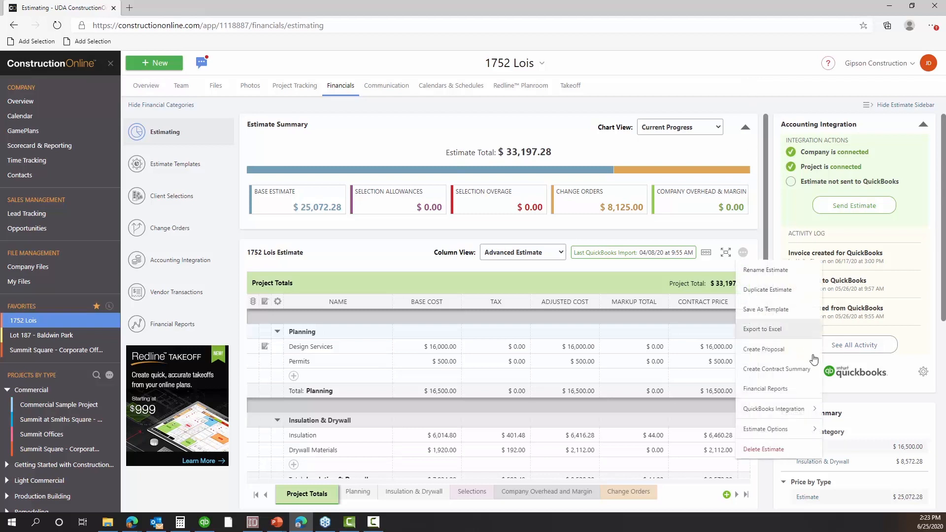
pyautogui.moveTo(795, 430)
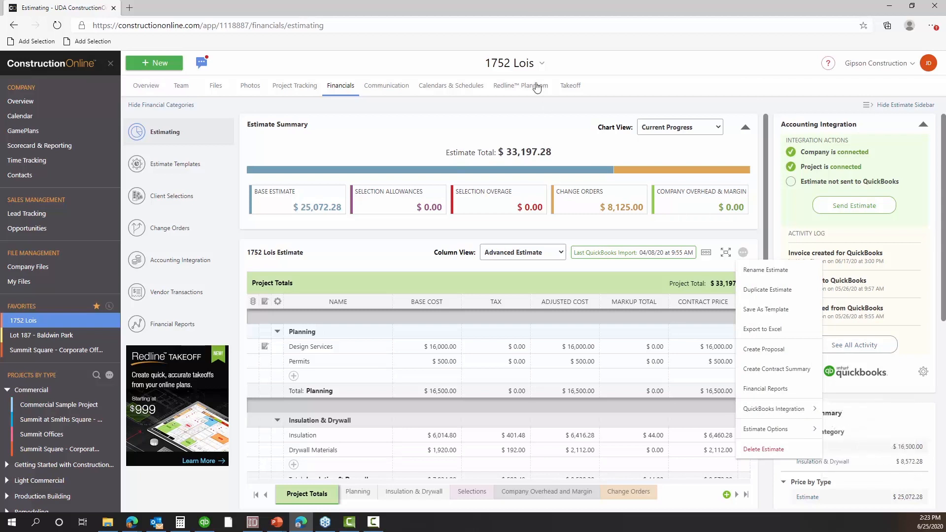
pyautogui.click(532, 64)
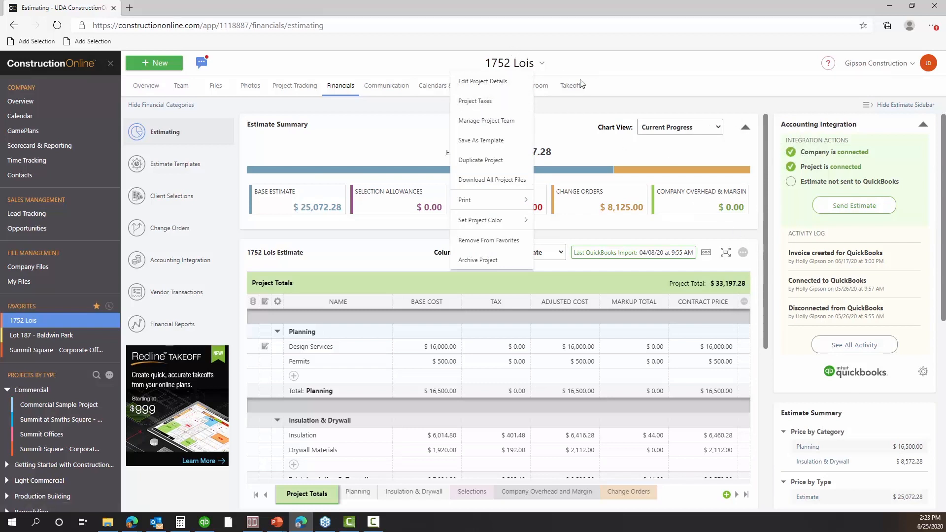
pyautogui.click(884, 64)
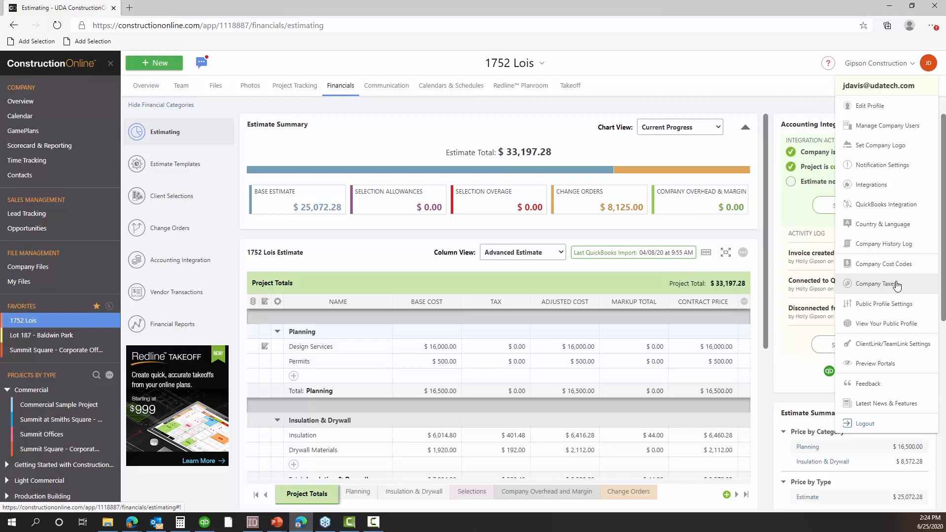
pyautogui.click(896, 285)
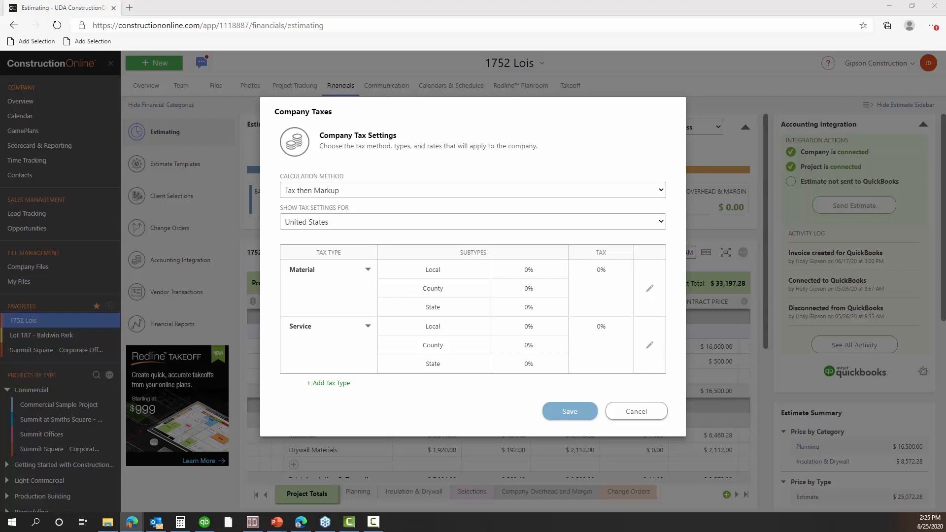
# Bring the UDA Technologies events page into view, look at its Upcoming Webinars section, and move its window away.
pyautogui.moveTo(945, 109); pyautogui.dragTo(454, 1)
pyautogui.scroll(-7, 467, 115)
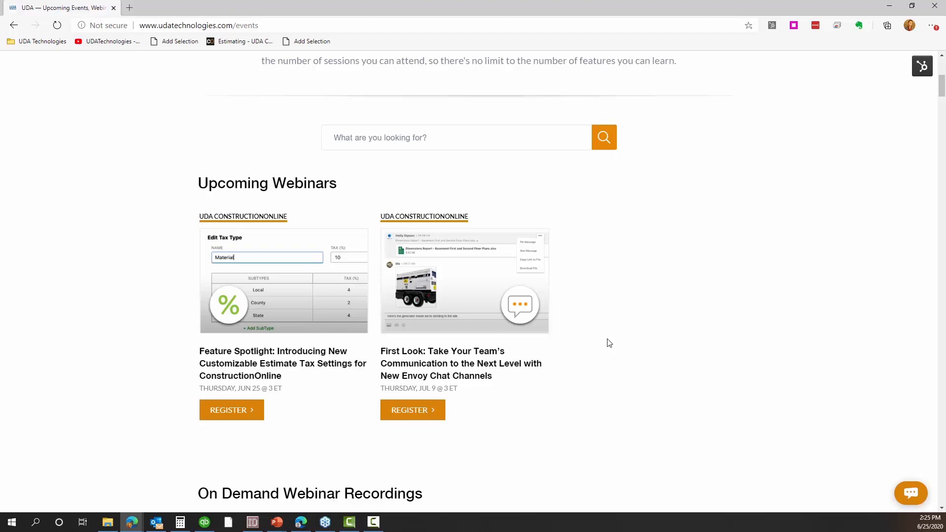
pyautogui.moveTo(180, 6); pyautogui.dragTo(895, 286)
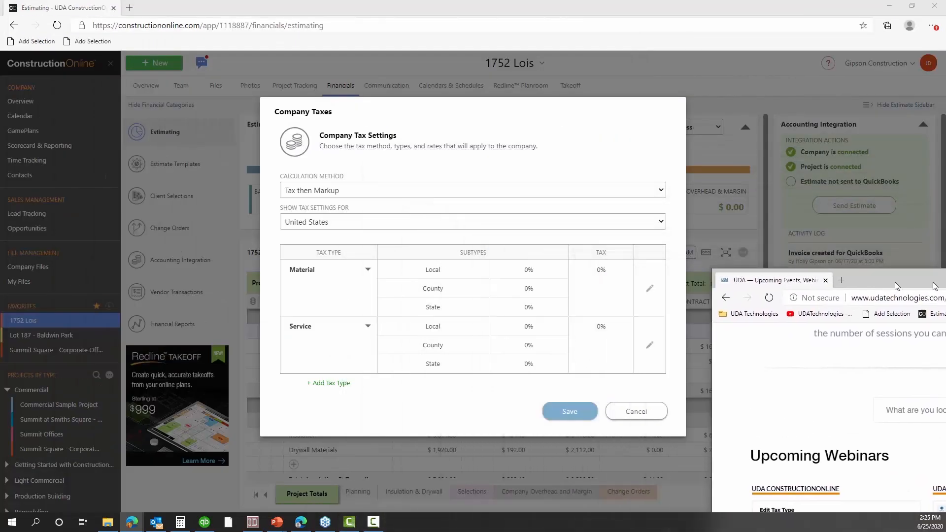
# Close the company tax settings without saving, and open Envoy Chat from the chat options of the 1752 Lois project.
pyautogui.click(617, 413)
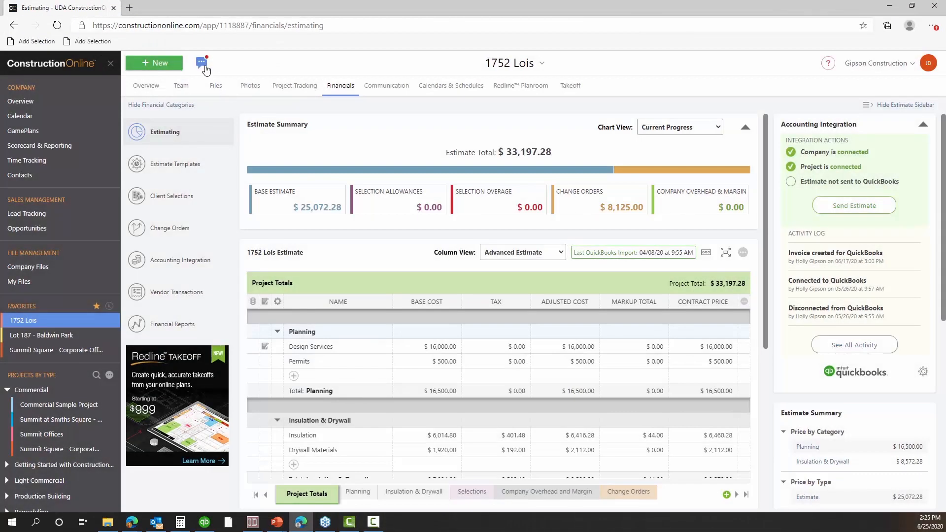
pyautogui.click(204, 64)
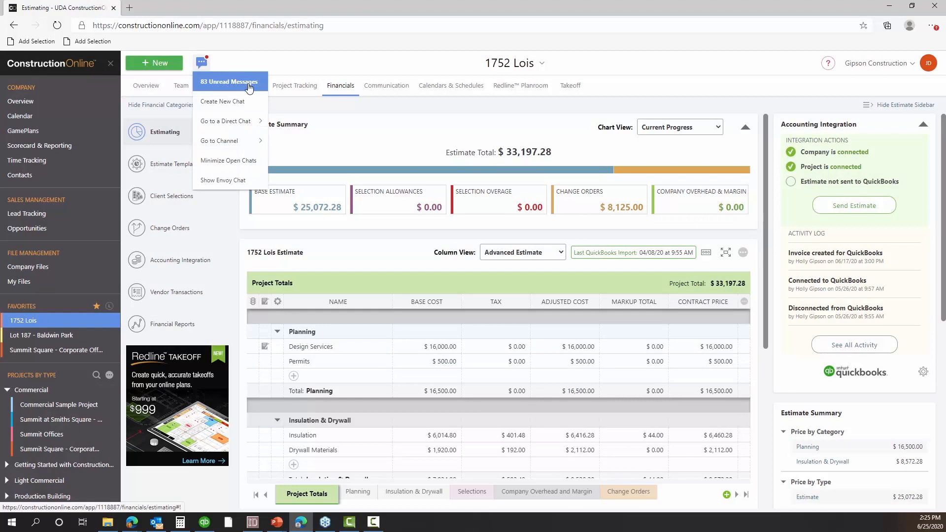
pyautogui.moveTo(249, 141)
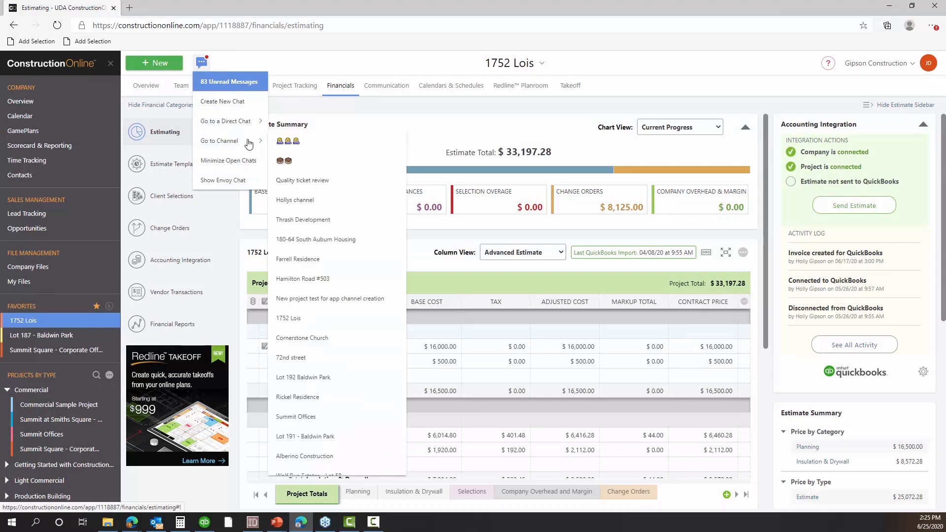
pyautogui.click(250, 179)
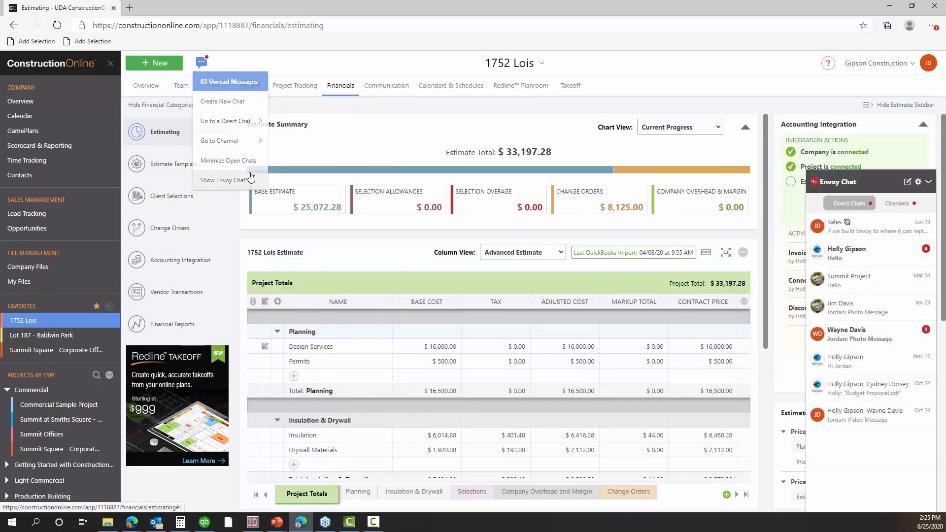
# Show the list of Envoy Chat channels, and bring the UDA Technologies events page back into full view at Upcoming Webinars.
pyautogui.click(903, 205)
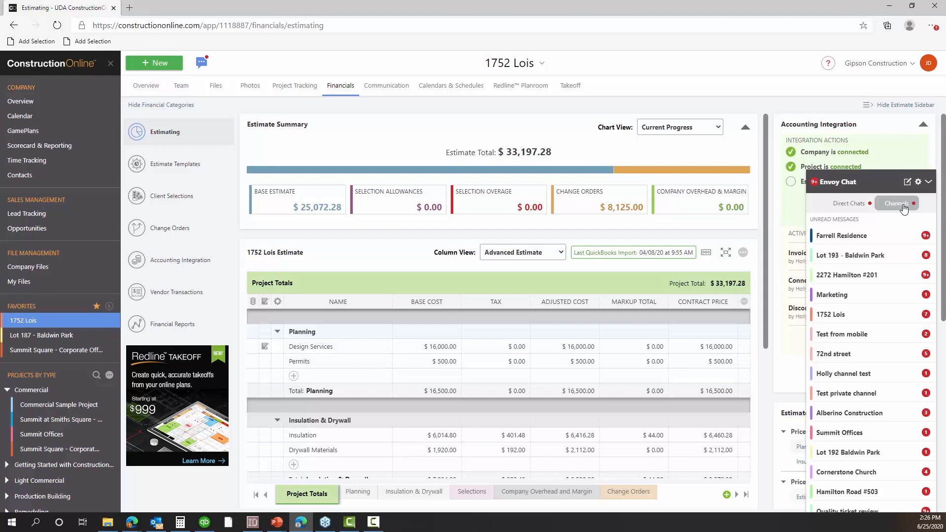
pyautogui.moveTo(945, 276); pyautogui.dragTo(265, 4)
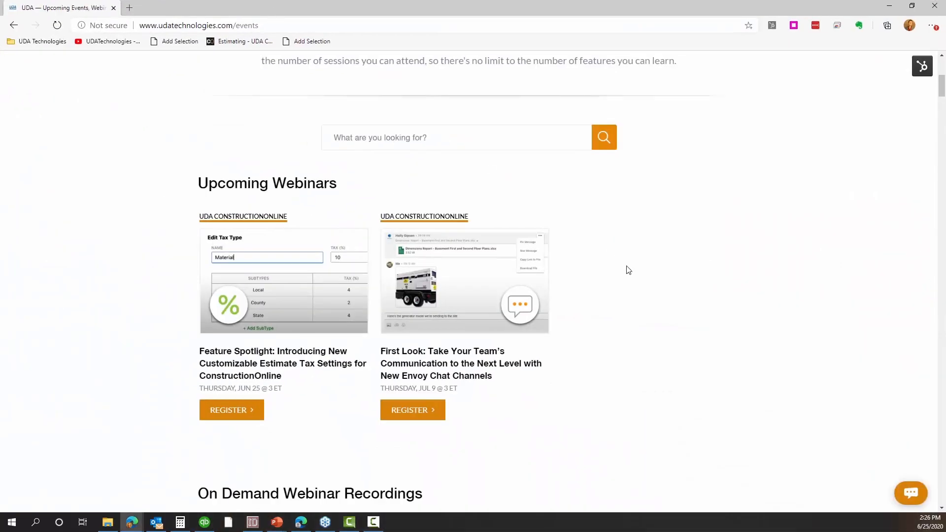